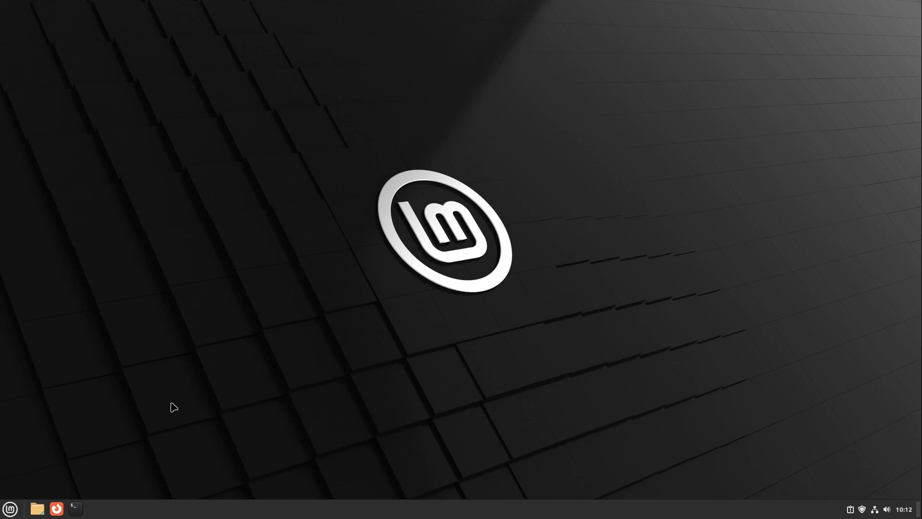
Open Home in Nemo, centre its window, and leave all nine folders unselected
click(37, 508)
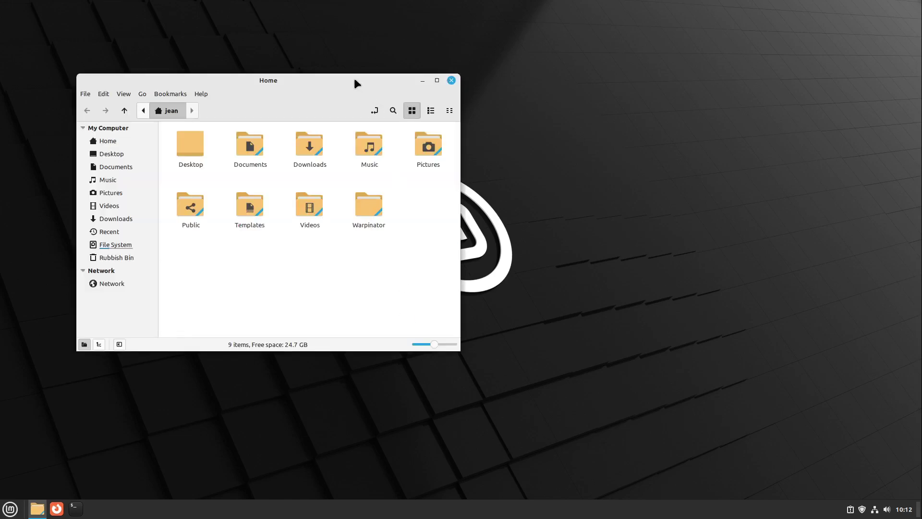
drag(361, 83, 590, 112)
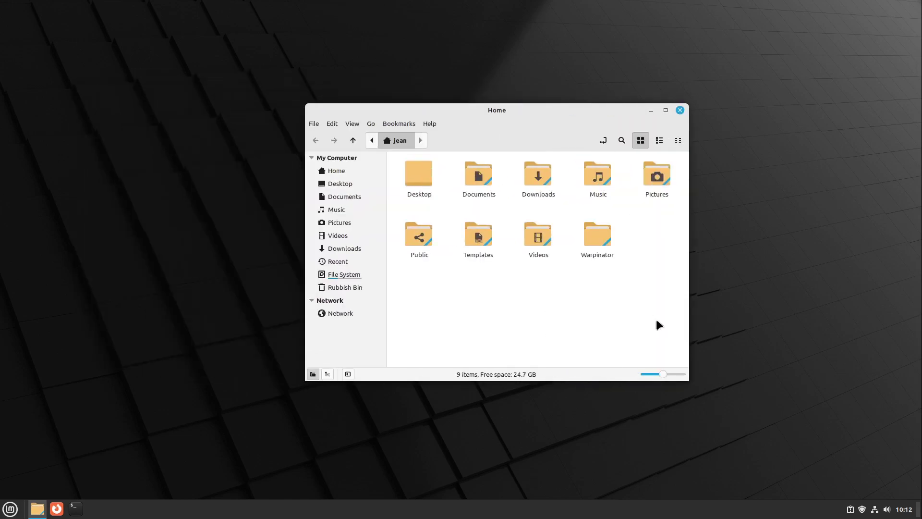
drag(676, 305, 413, 192)
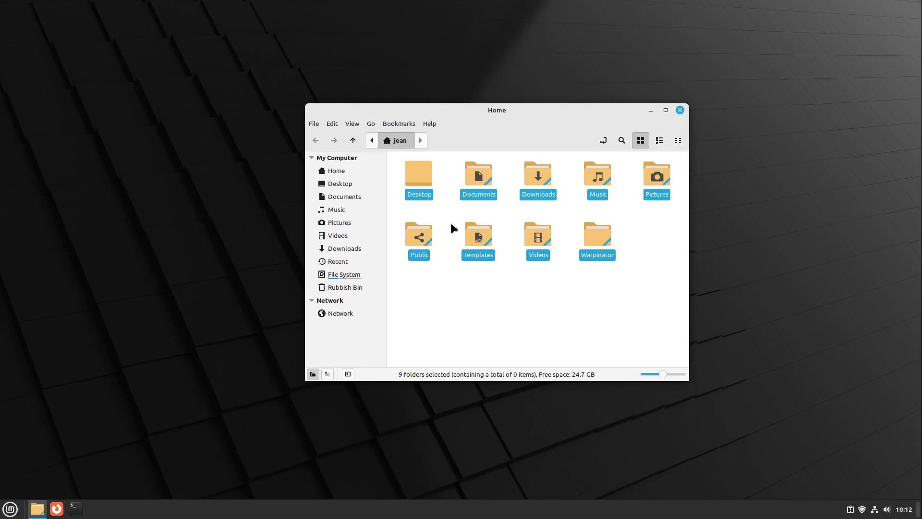
click(451, 224)
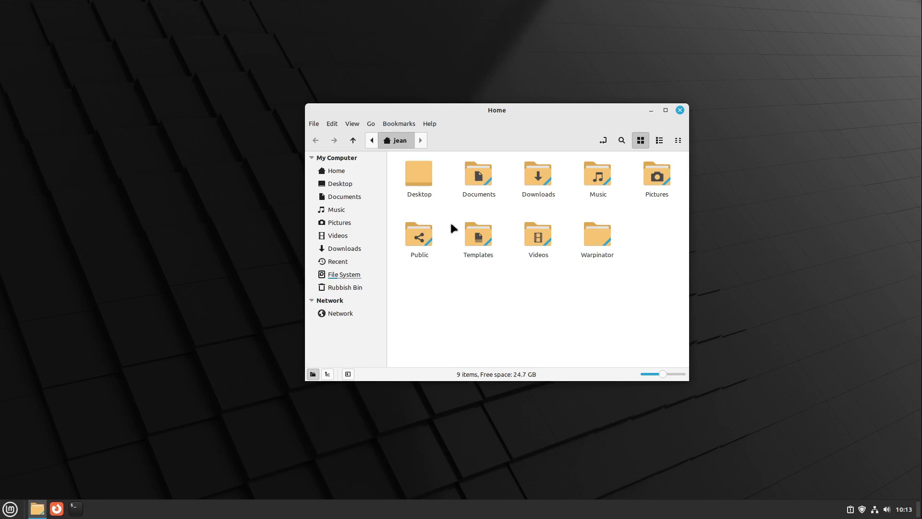
Launch Themes via a 'the' menu search and show the mouse pointer theme list
click(12, 508)
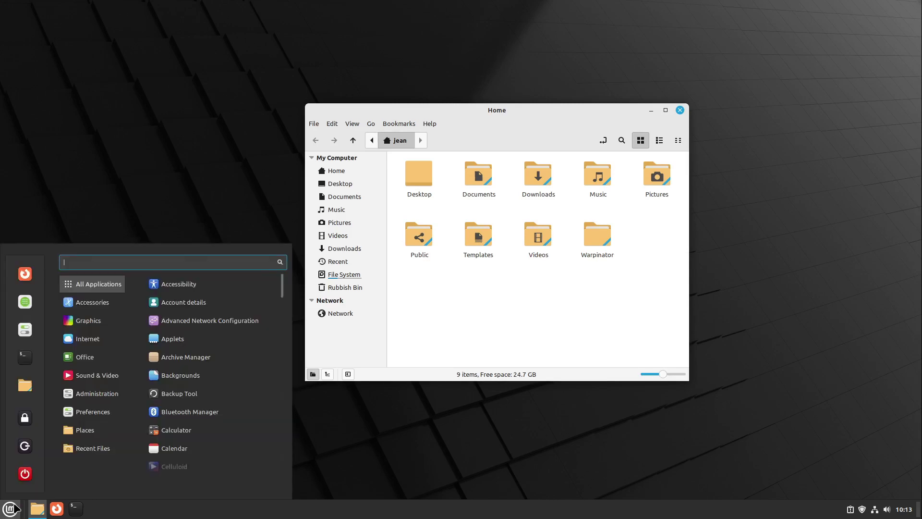
text(the)
key(Return)
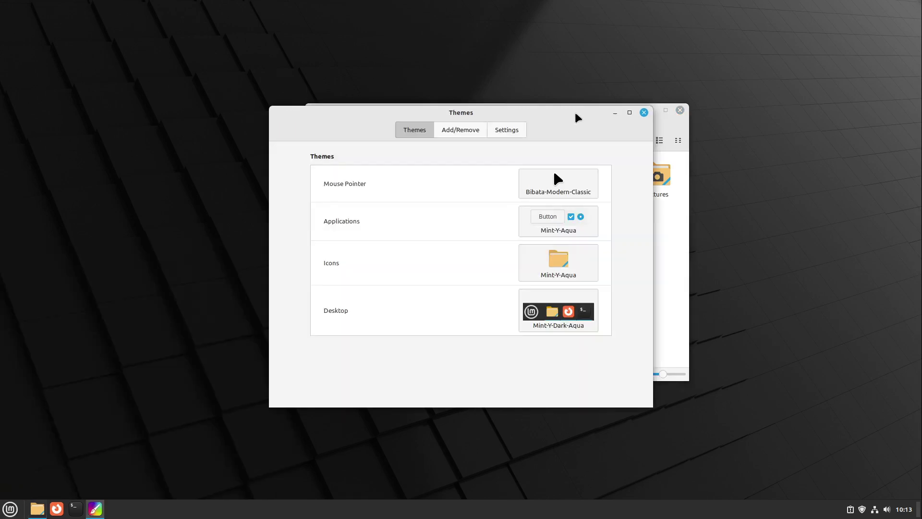
drag(579, 117, 491, 125)
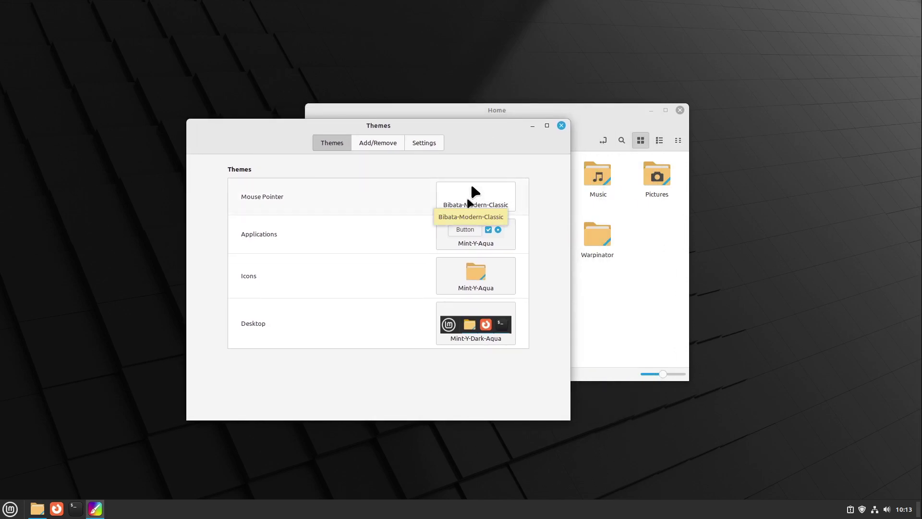
click(467, 201)
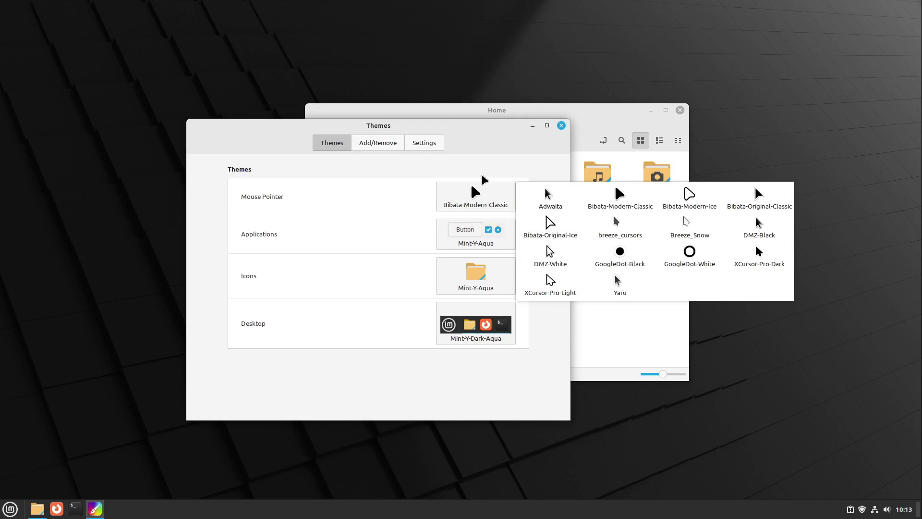
Try the Mint-Y and Mint-Y-Legacy application themes, ending on Mint-Y-Aqua
click(486, 177)
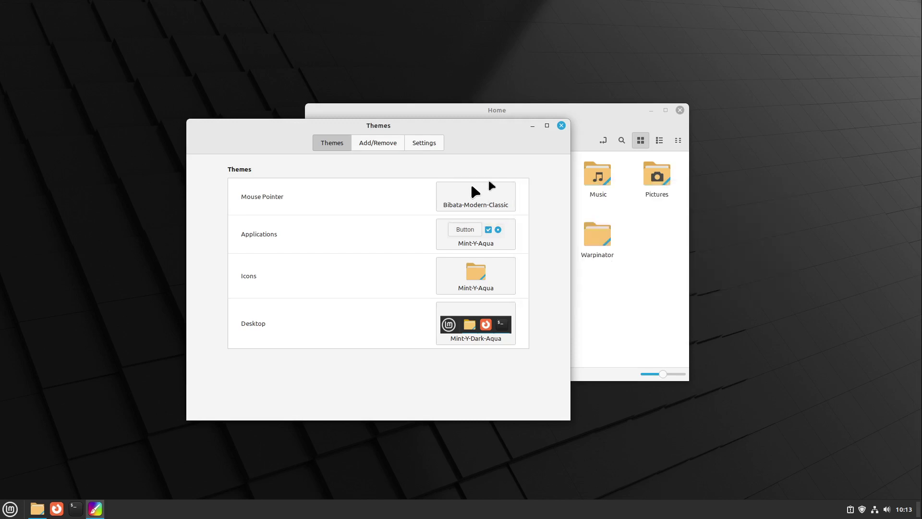
click(482, 241)
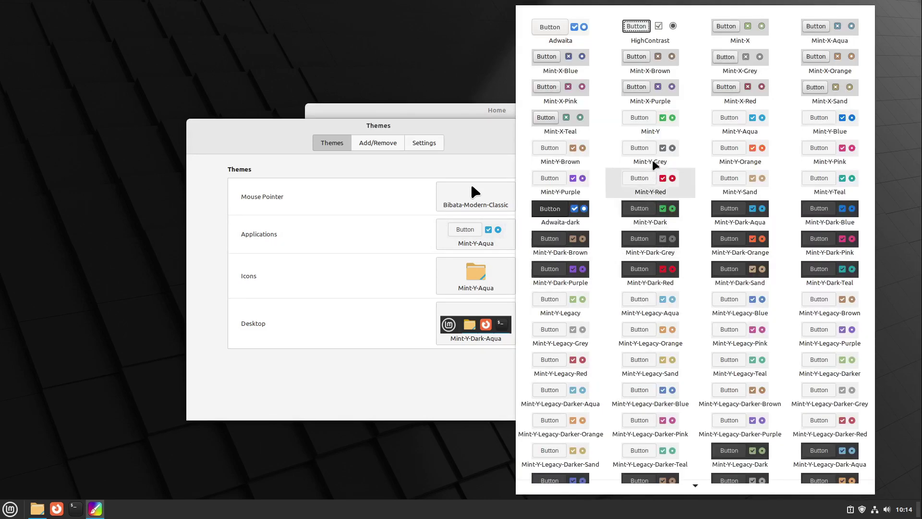
click(671, 134)
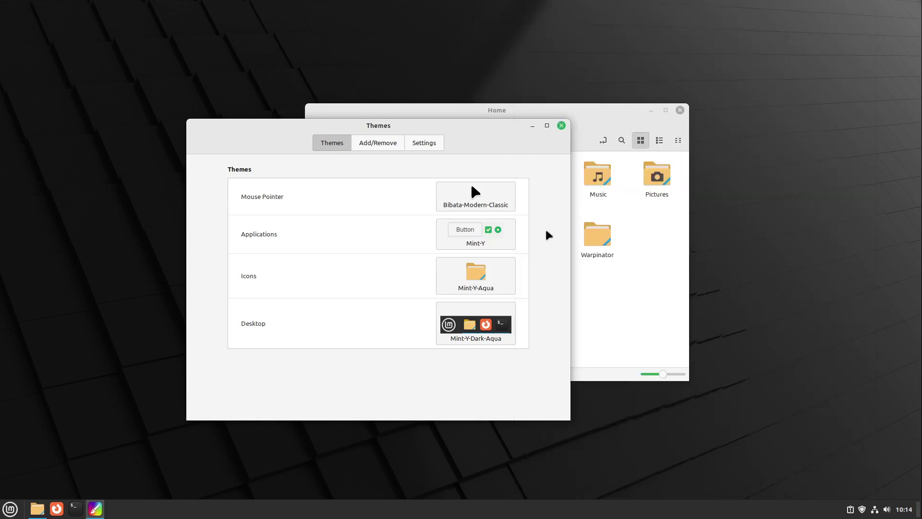
click(499, 242)
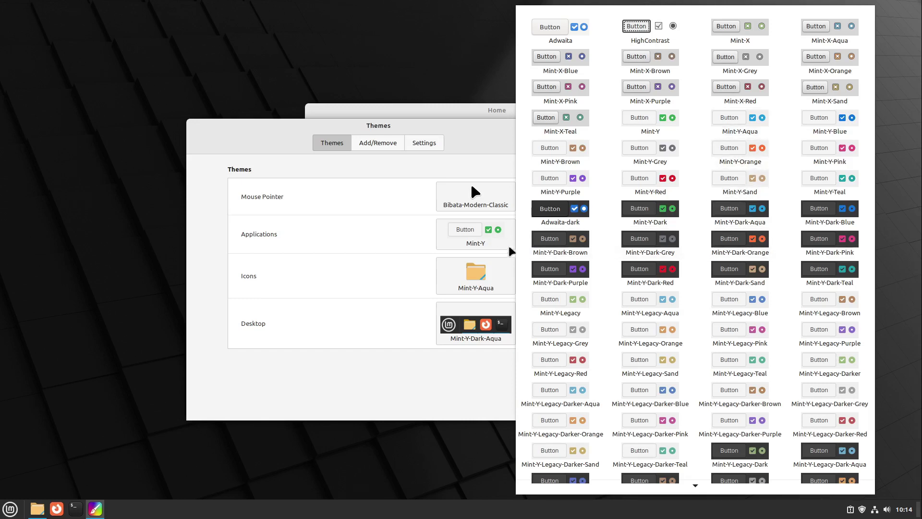
click(548, 300)
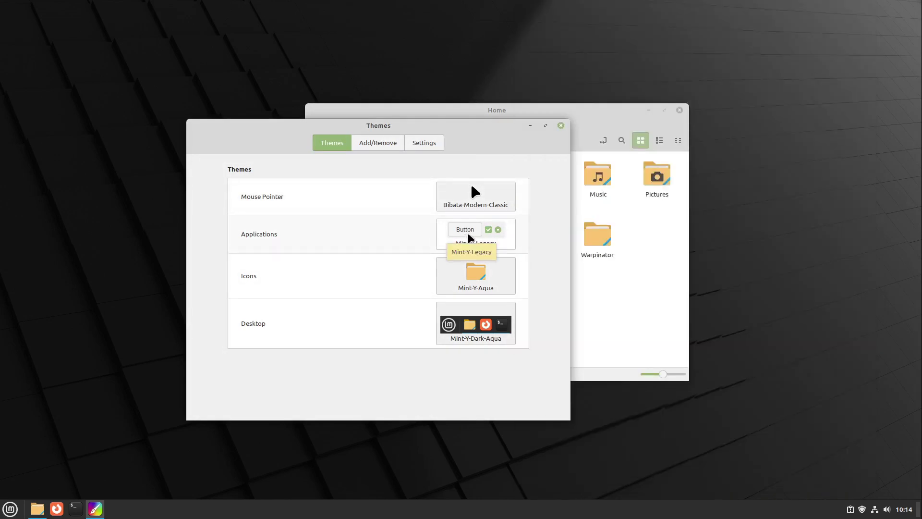
click(469, 237)
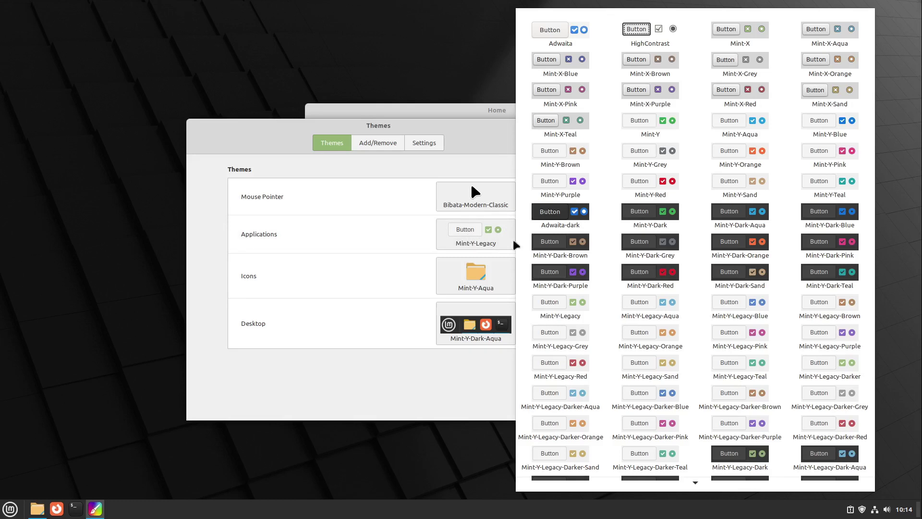
click(734, 138)
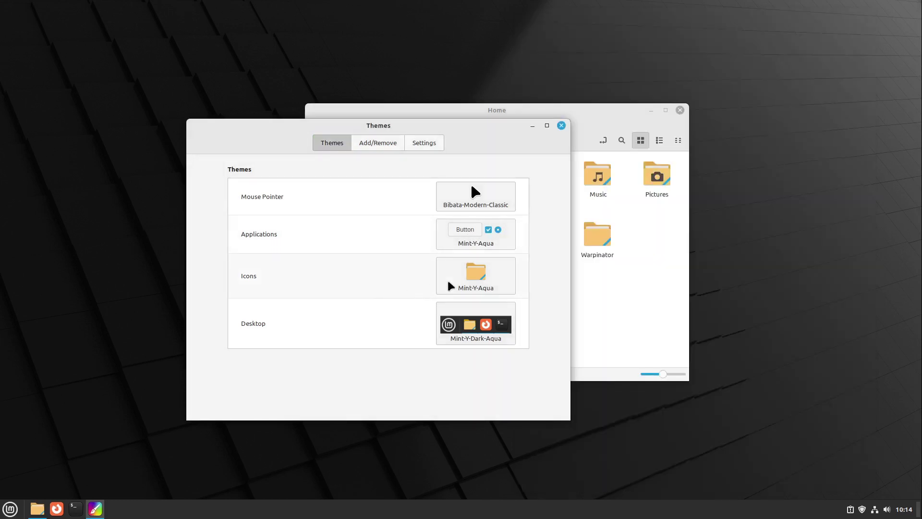
Switch the icon theme to Mint-X and rearrange the windows
click(457, 283)
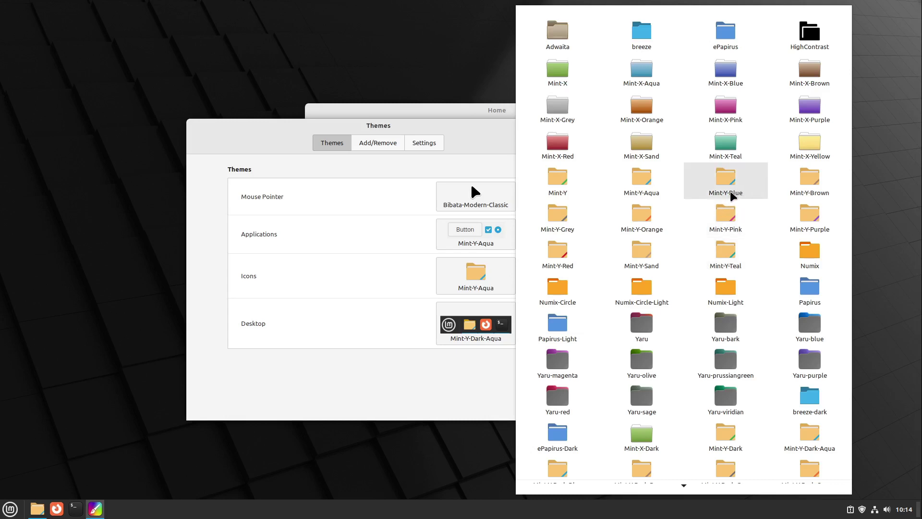
click(559, 77)
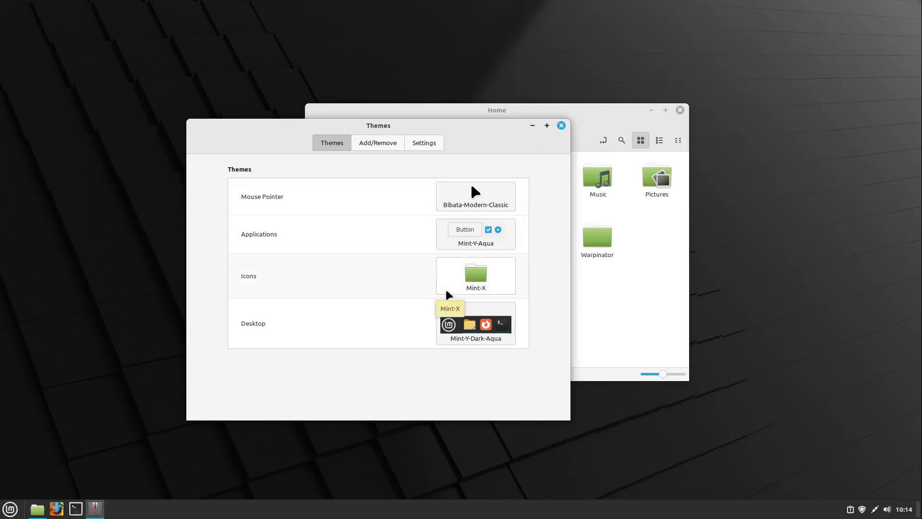
drag(465, 125, 350, 132)
drag(501, 112, 702, 105)
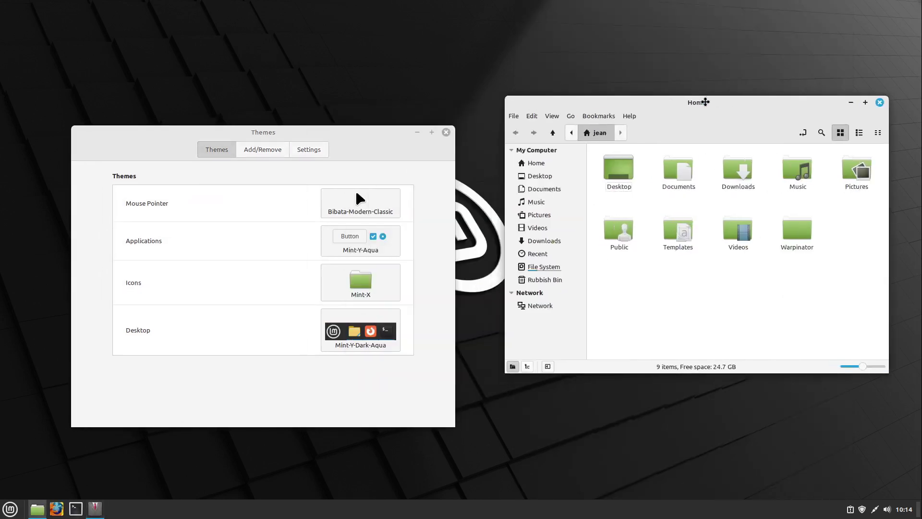
Try the Mint-Y-Legacy icon theme, then return icons to Mint-Y-Aqua
click(395, 268)
scroll(483, 327, down, 5)
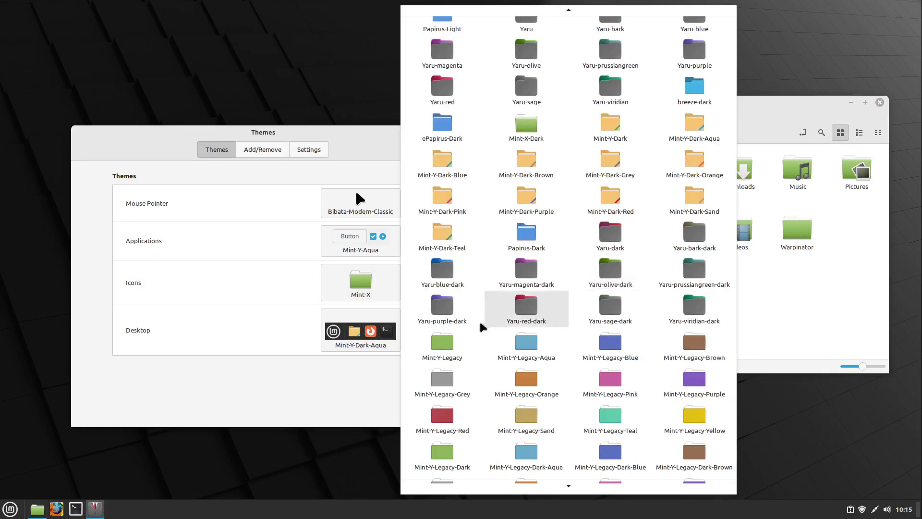
click(451, 337)
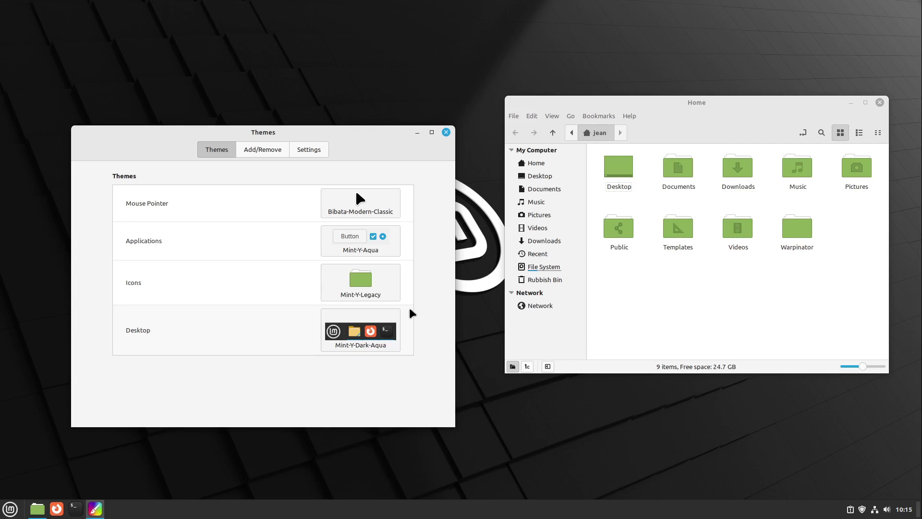
click(392, 290)
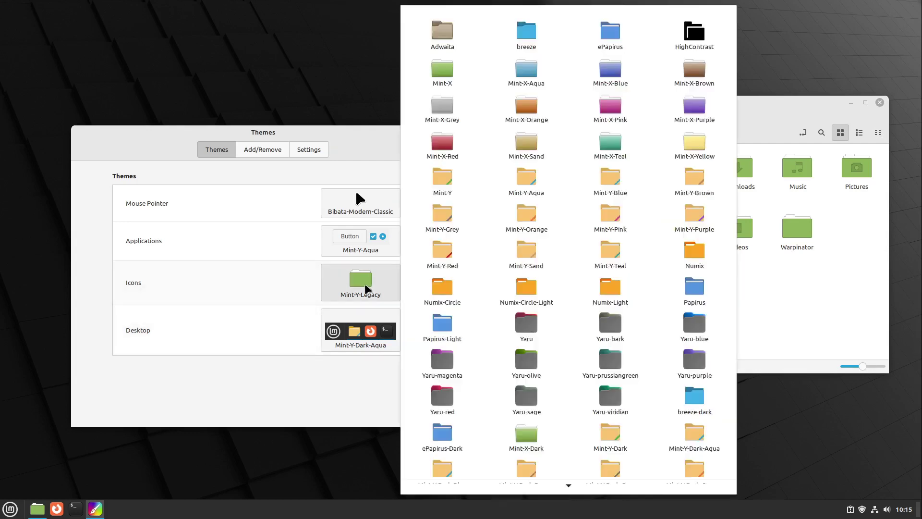
click(527, 193)
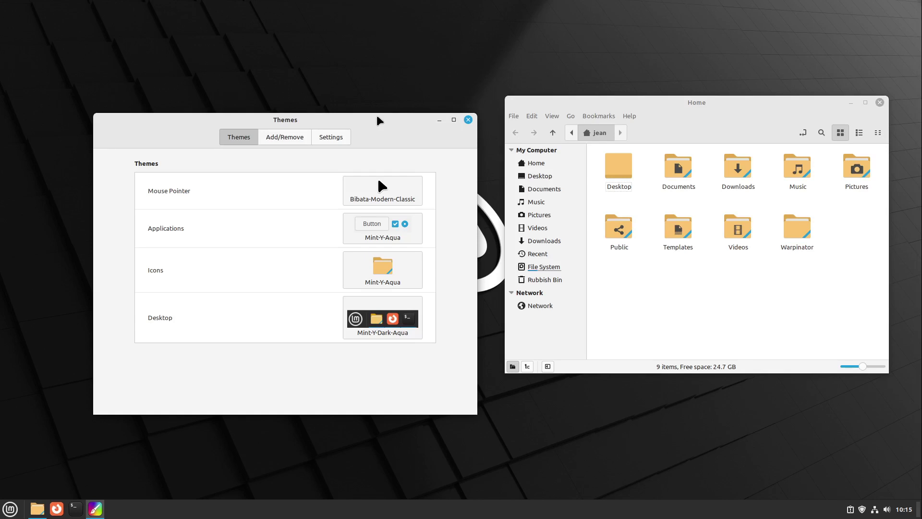
Close the Themes and Home windows and launch Sound settings from the Menu
click(469, 120)
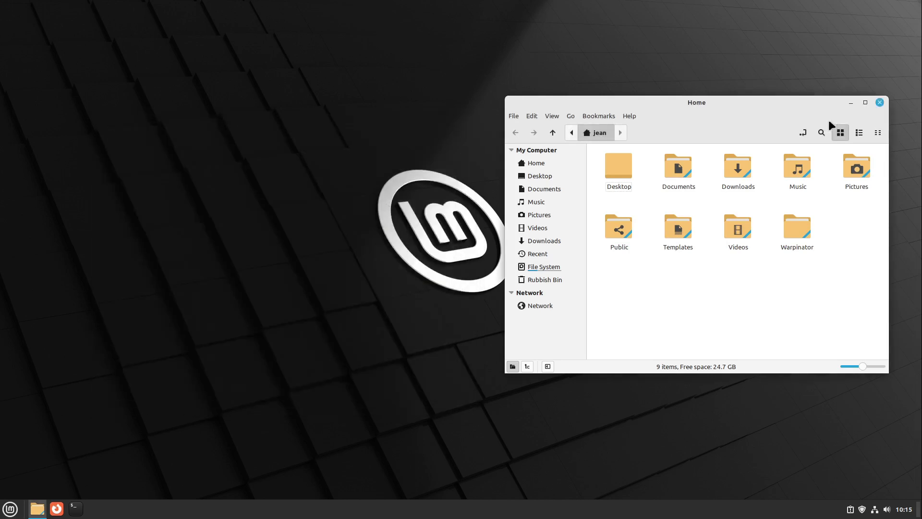
click(881, 102)
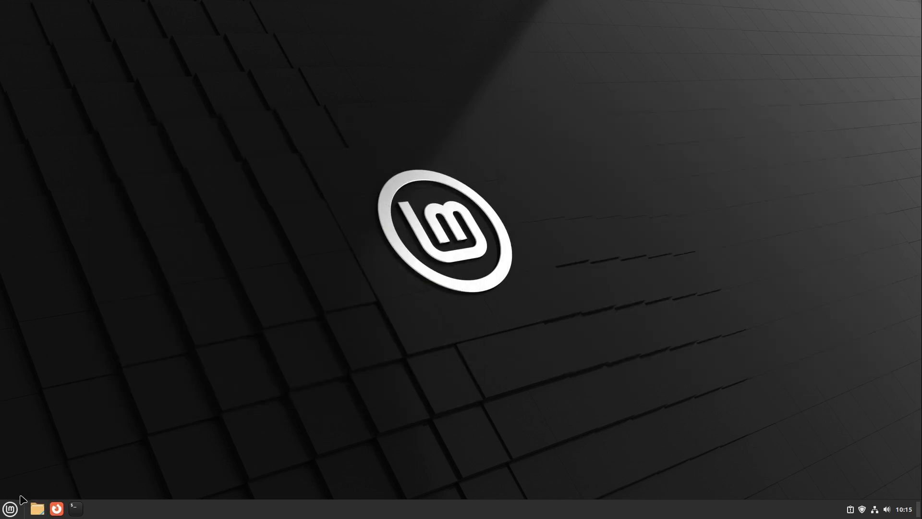
click(10, 509)
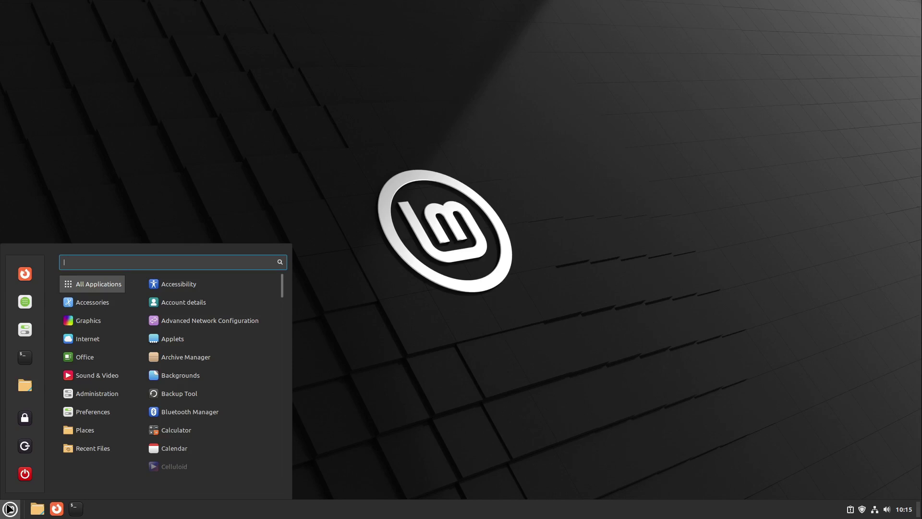
click(449, 114)
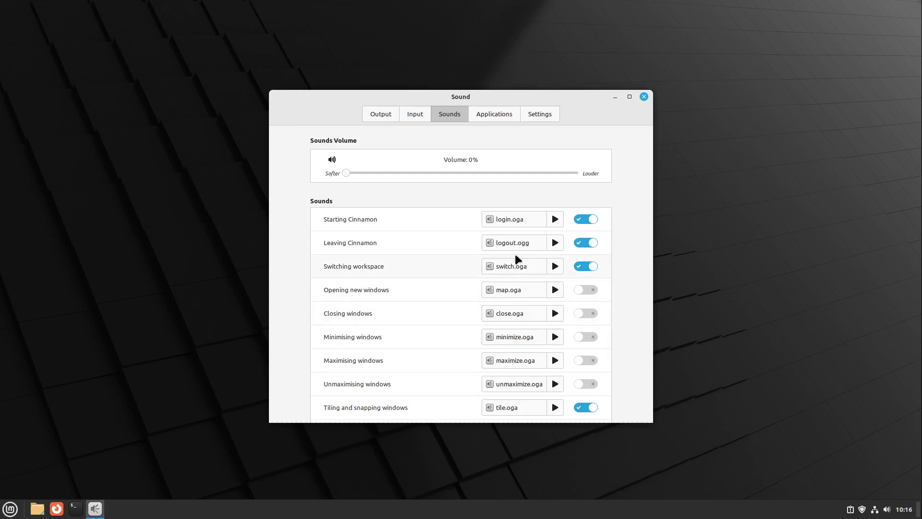
Set event sounds to 100% and preview workspace, tiling, unplug, notification and volume sounds
click(556, 220)
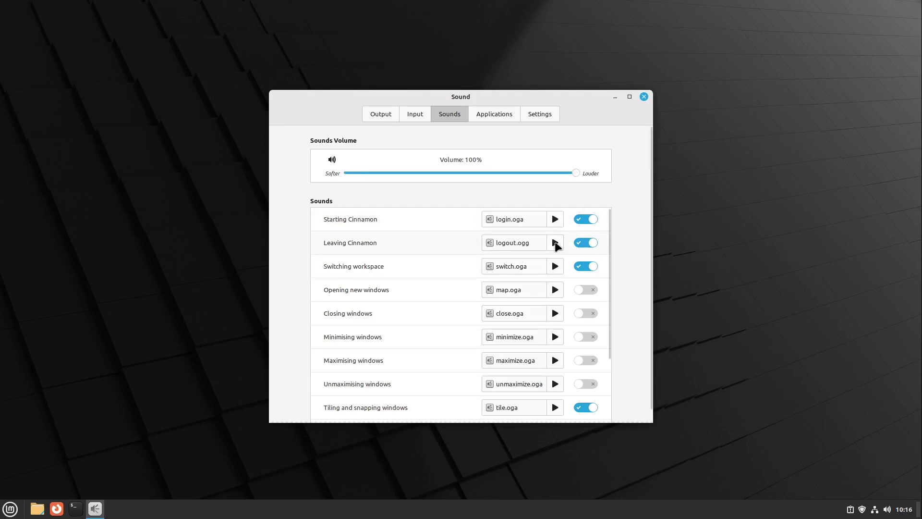
click(554, 267)
click(554, 408)
scroll(555, 399, down, 3)
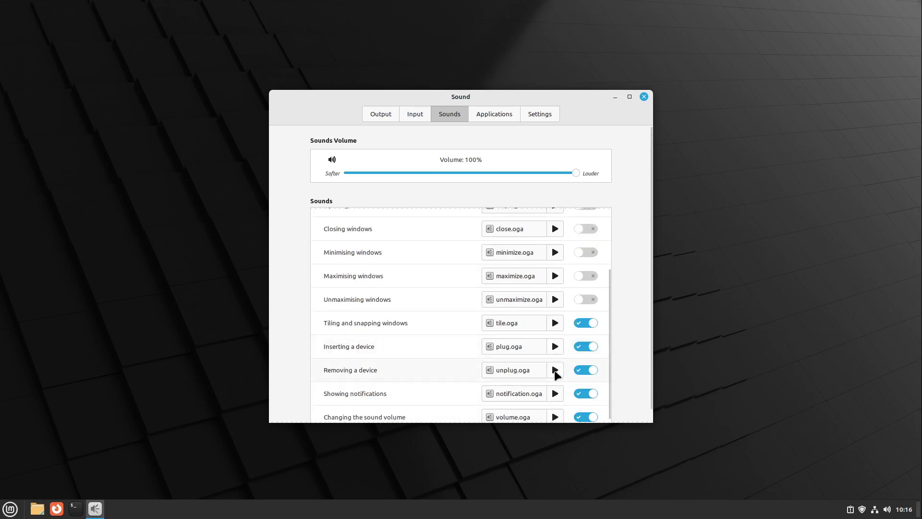
click(556, 371)
click(556, 396)
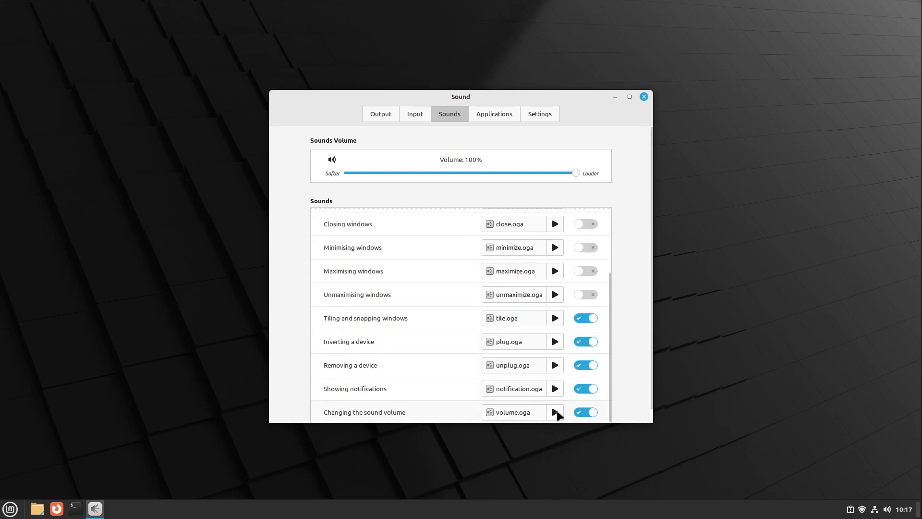
click(555, 415)
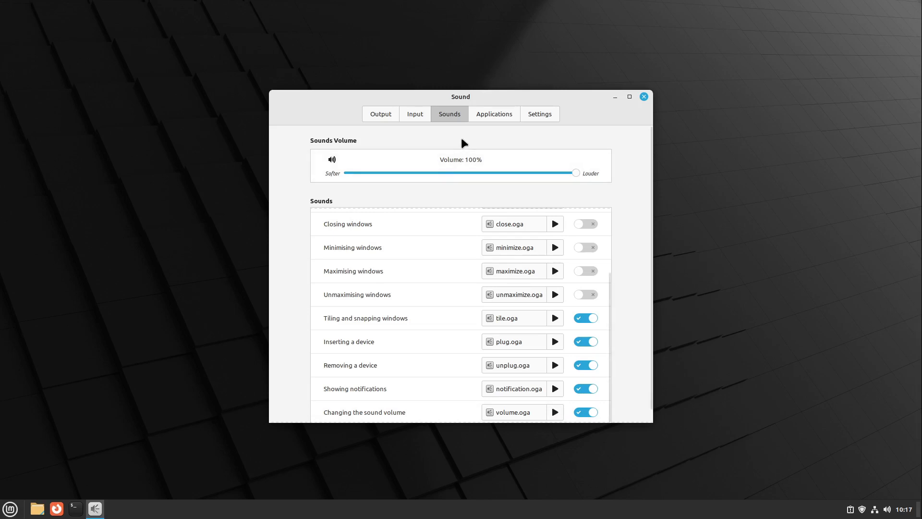
Close the Sound settings window
click(644, 97)
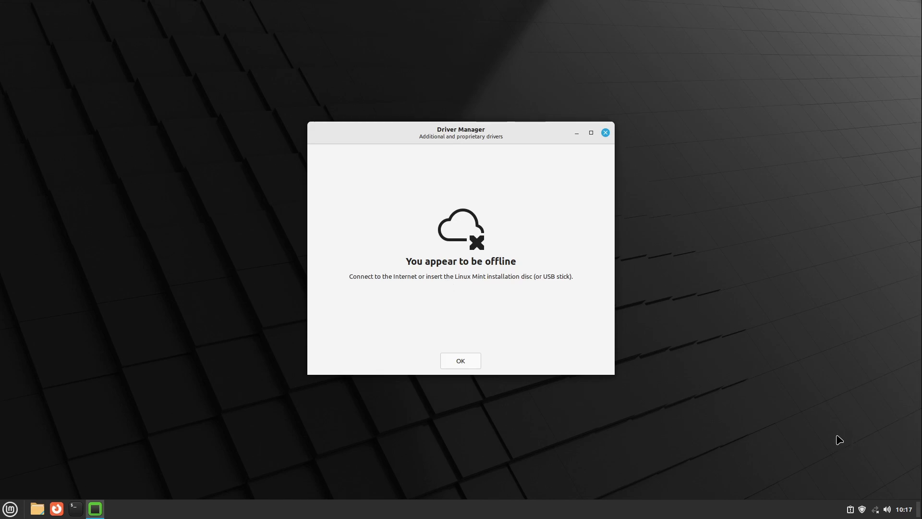
Enable the Wired connection, rerun the driver check finding no drivers needed, and close Driver Manager
click(876, 509)
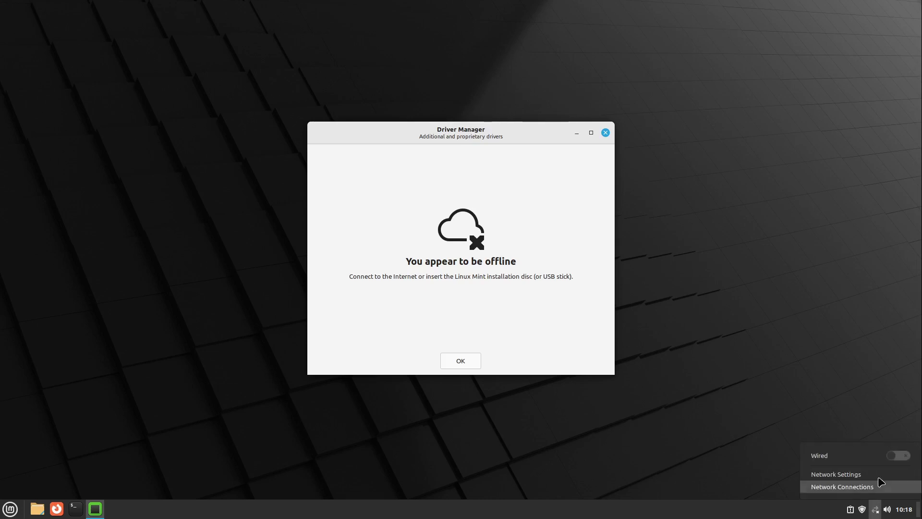
click(891, 460)
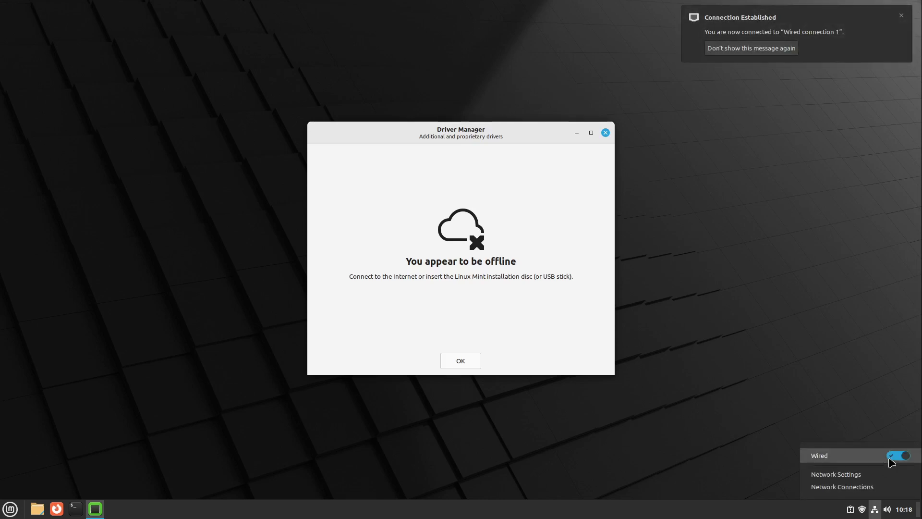
click(517, 337)
click(464, 361)
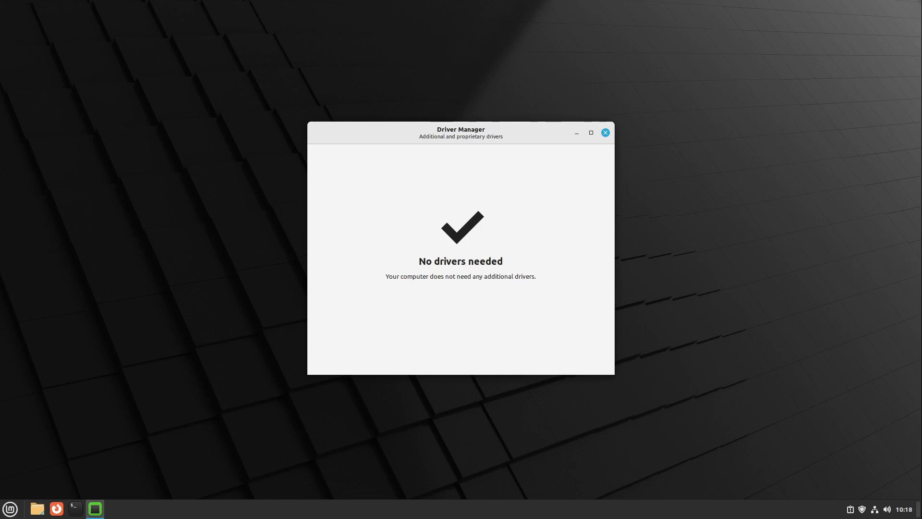
click(606, 133)
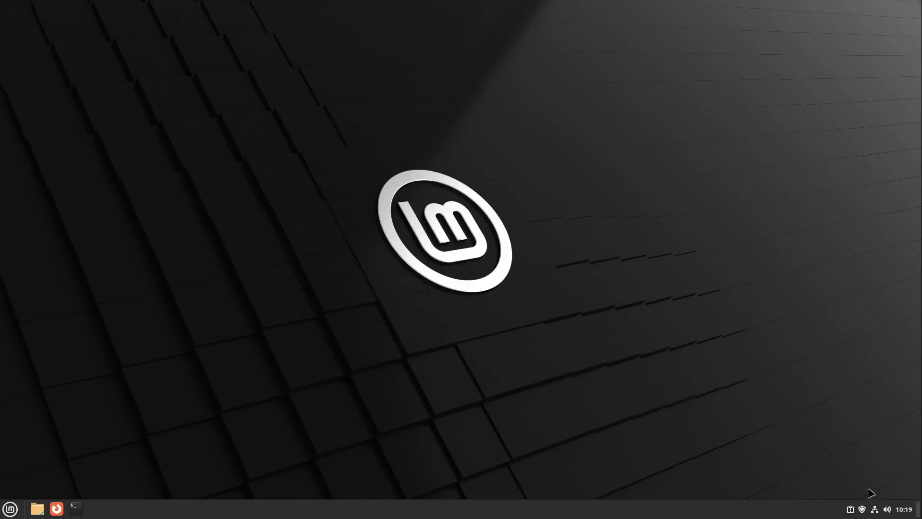
Open Update Manager from the tray and refresh the package list
click(864, 511)
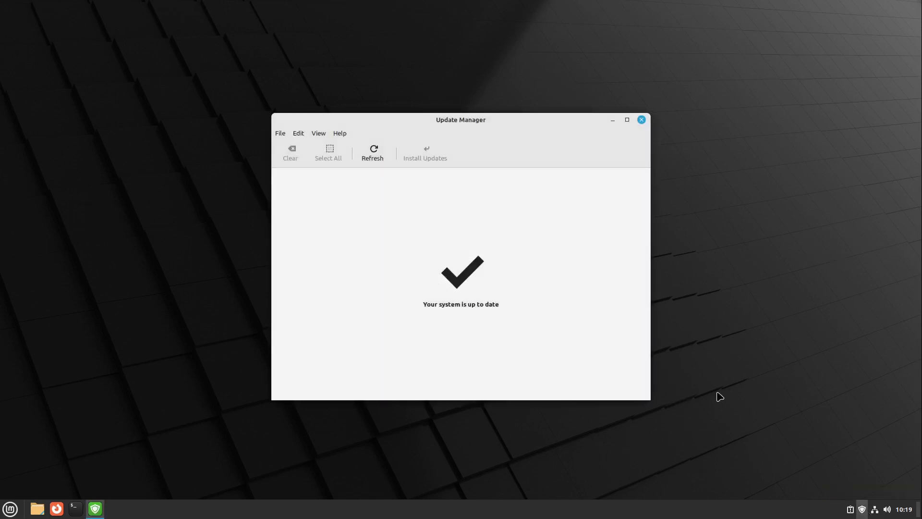
click(372, 150)
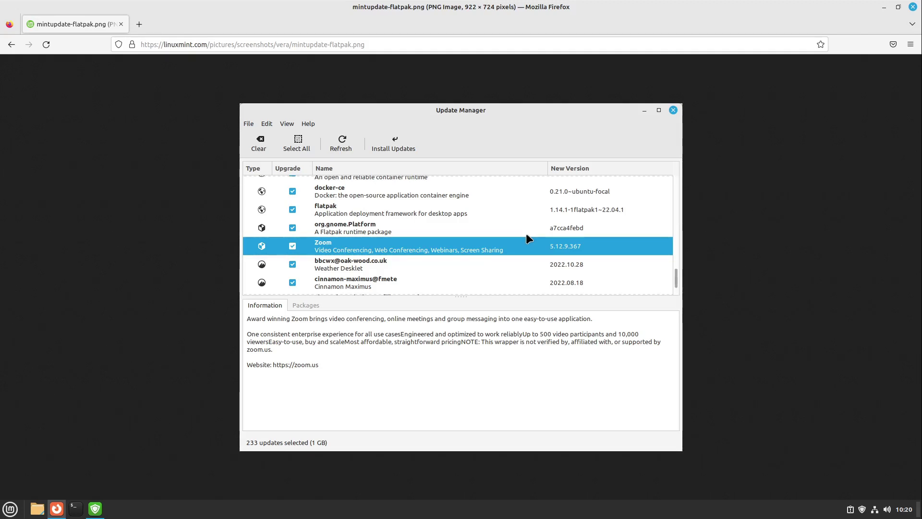
Launch Software Manager from the Mint menu and search for 'spotify'
click(9, 509)
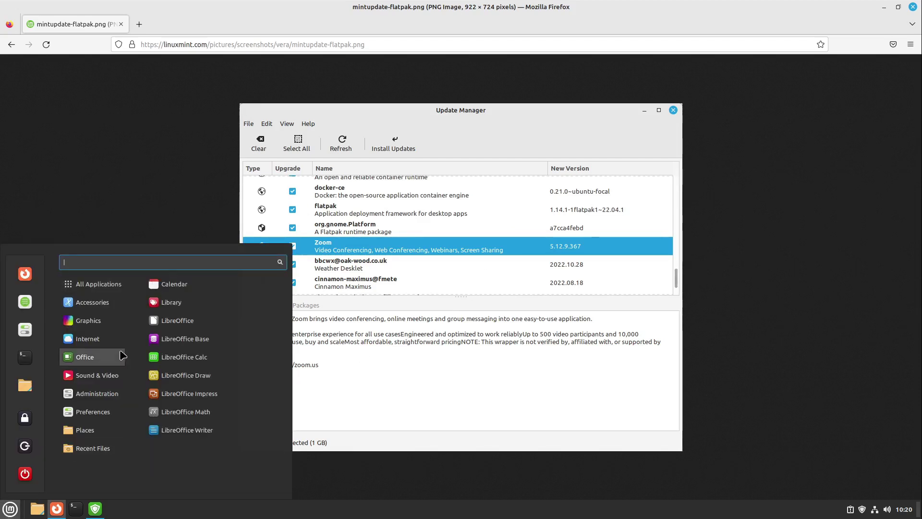
click(472, 318)
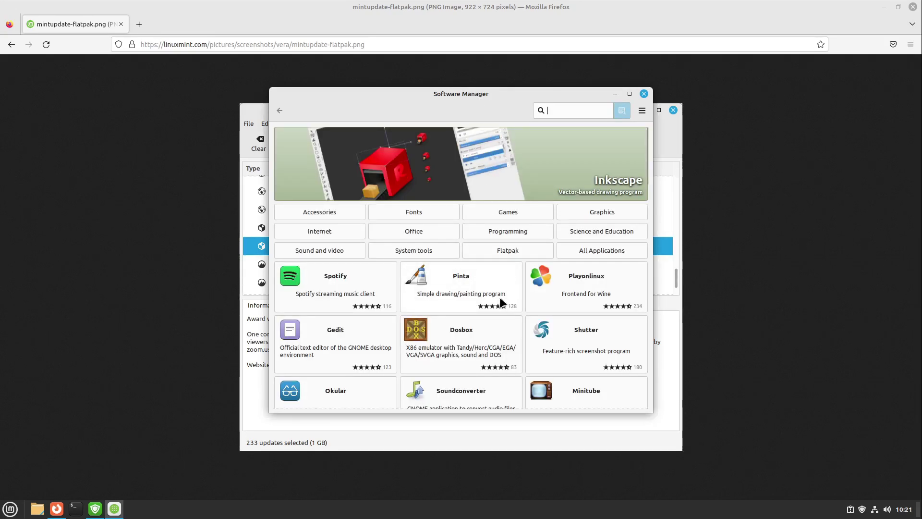
scroll(501, 297, down, 3)
scroll(457, 229, up, 3)
text(spotify)
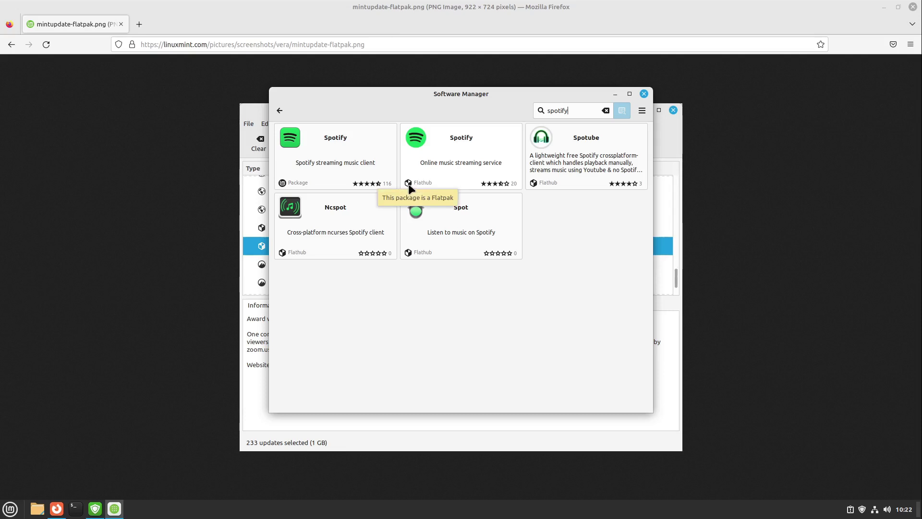
Open Spotify's Flathub entry maximized and compare its System Package and Flatpak versions
click(446, 136)
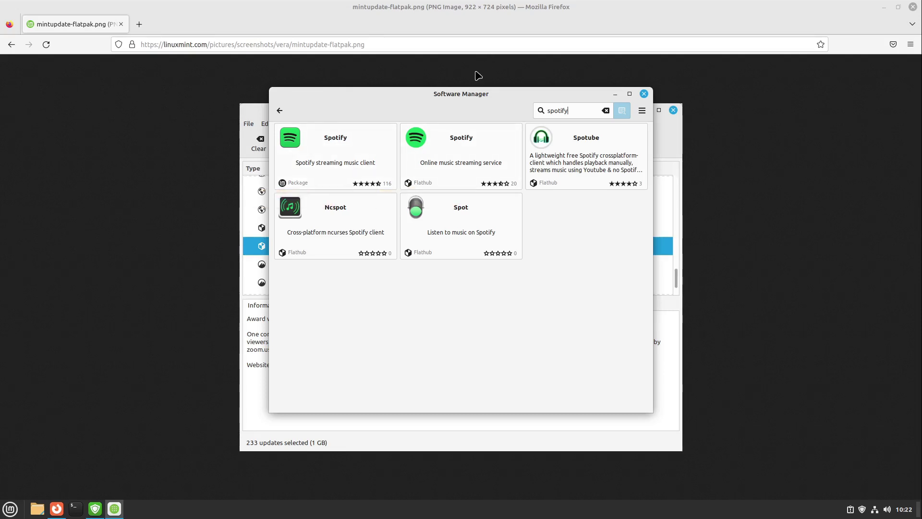
double_click(426, 93)
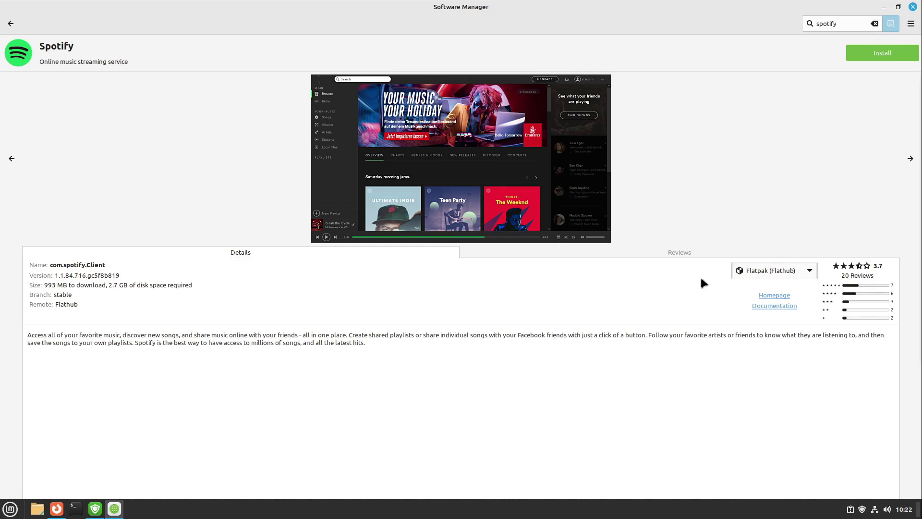
click(761, 270)
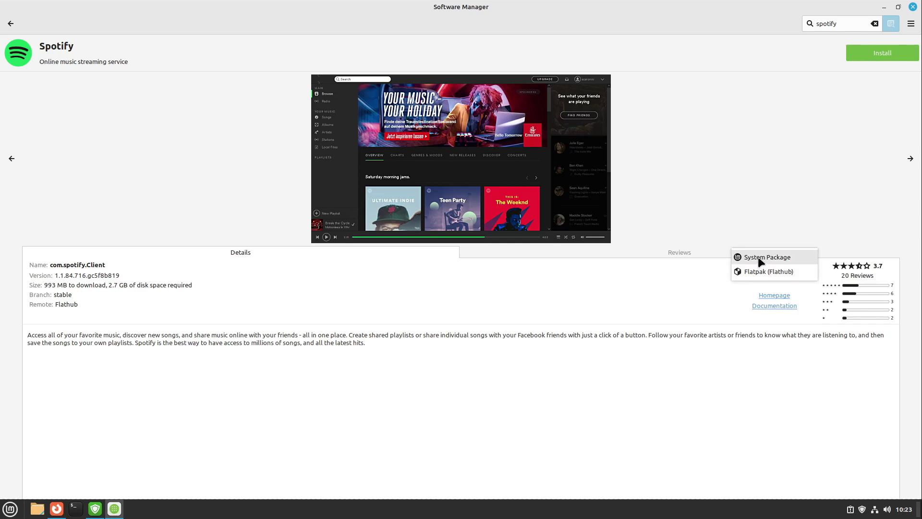
click(758, 256)
click(749, 272)
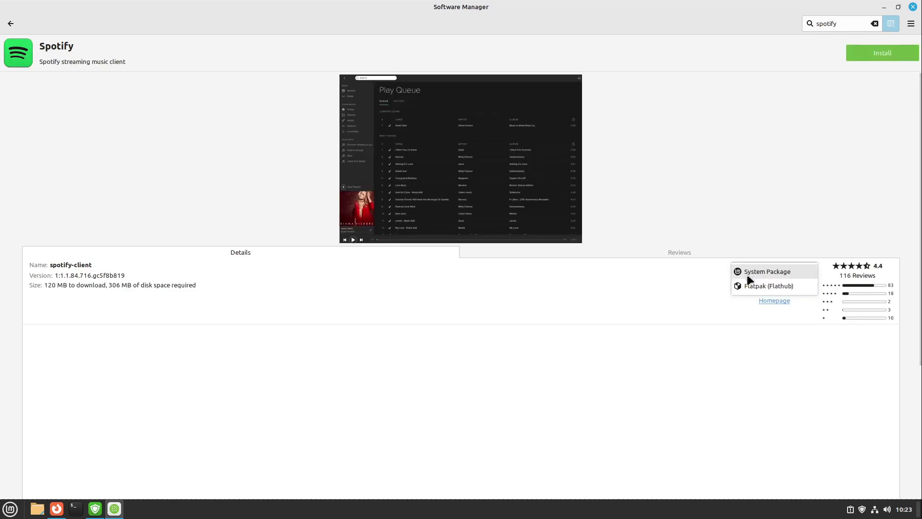
click(747, 285)
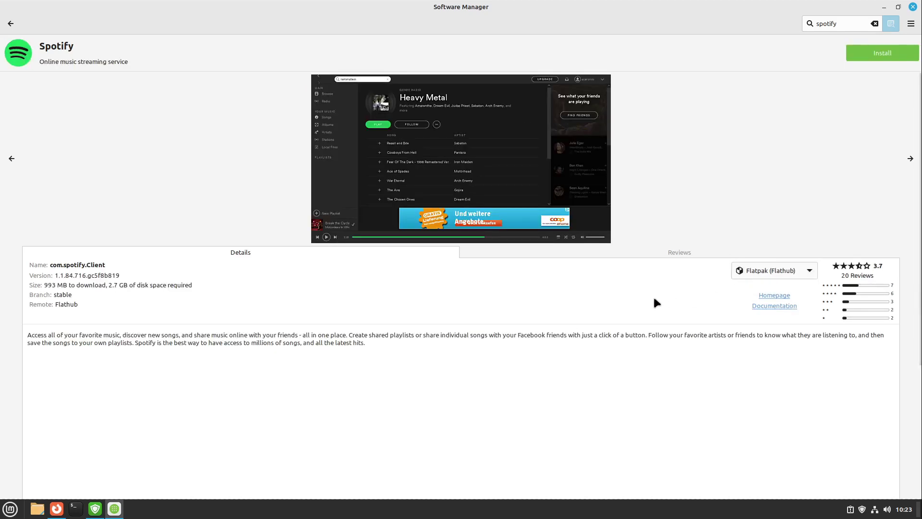
Read Spotify's user reviews, then close Software Manager without installing
click(533, 255)
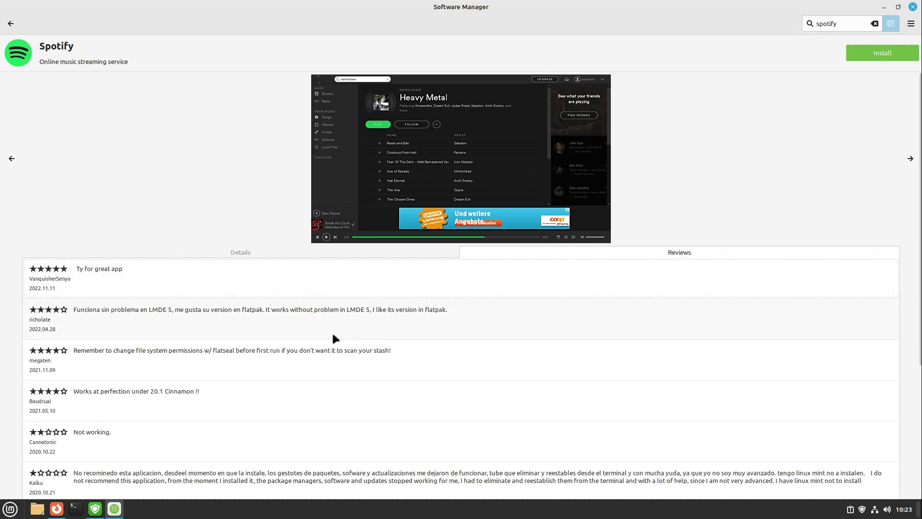
click(318, 252)
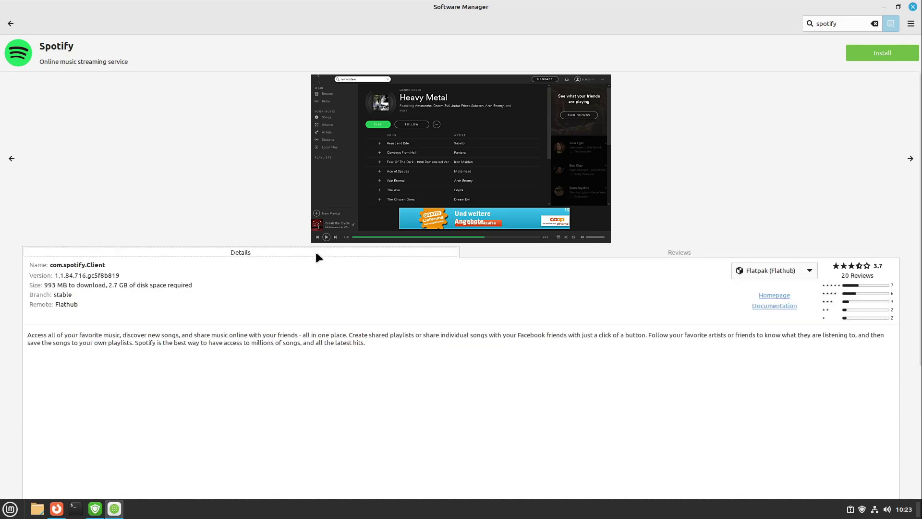
click(912, 9)
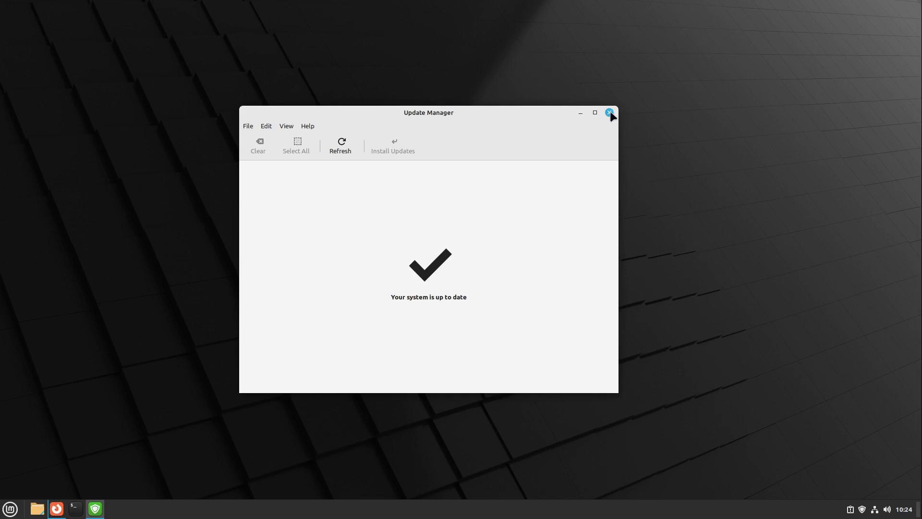
Close the Update Manager window reporting the system is up to date
click(610, 112)
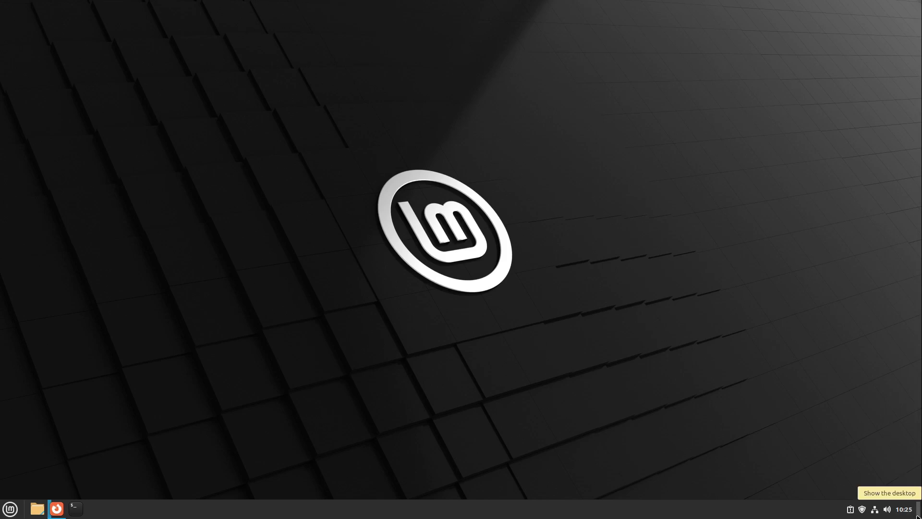
Open the Home folder and a terminal, toggle show-desktop, then close both windows
key(super+e)
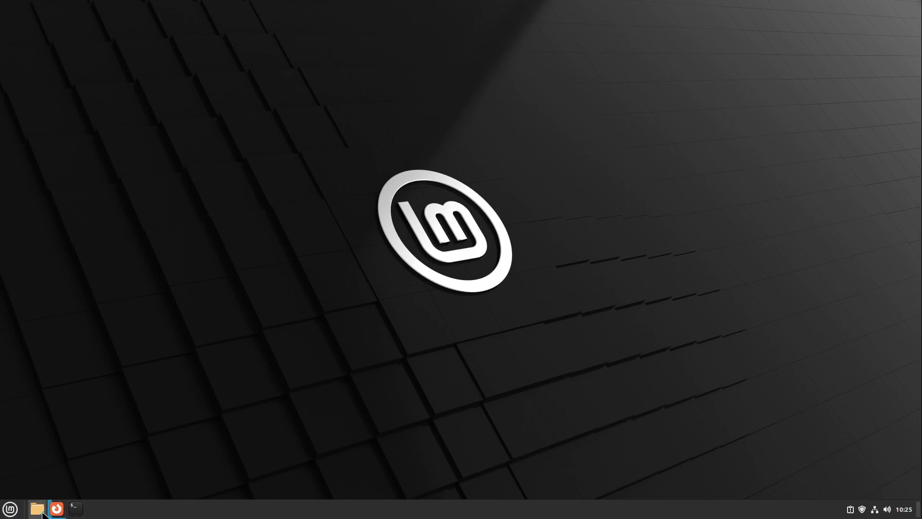
key(ctrl+alt+t)
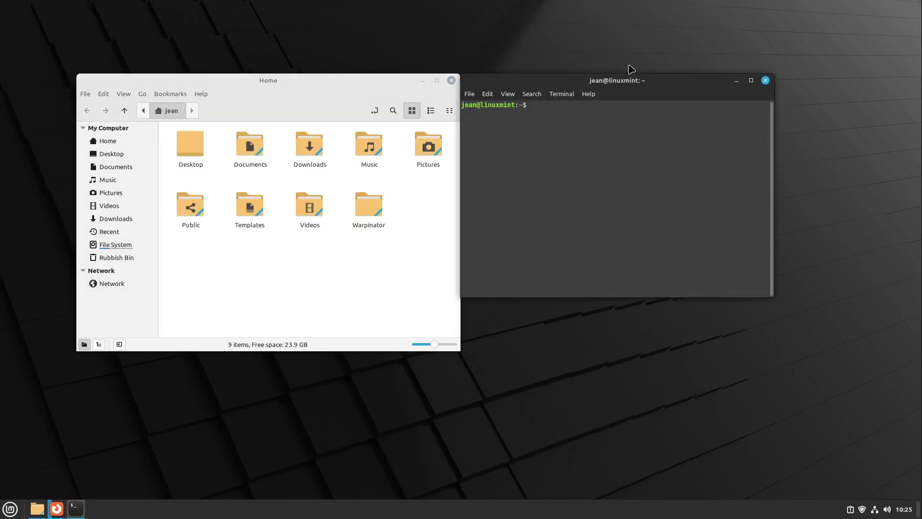
drag(621, 78, 651, 81)
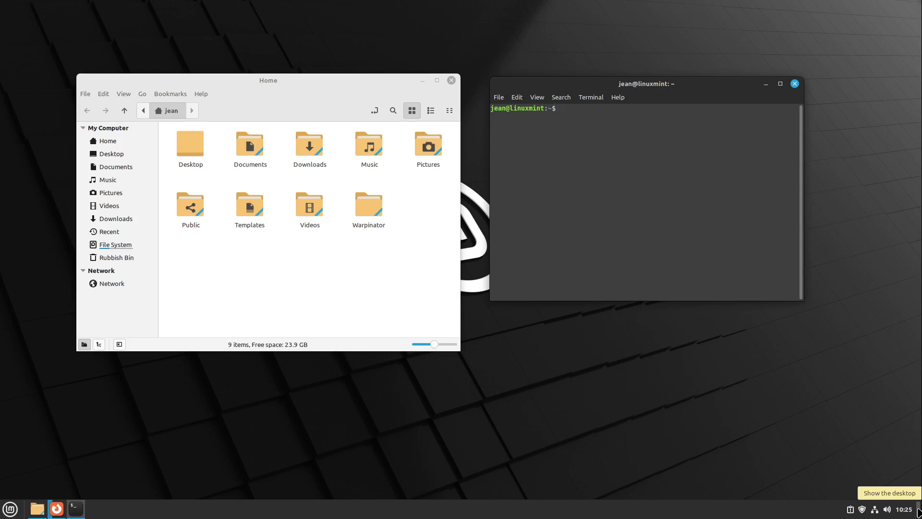
click(918, 512)
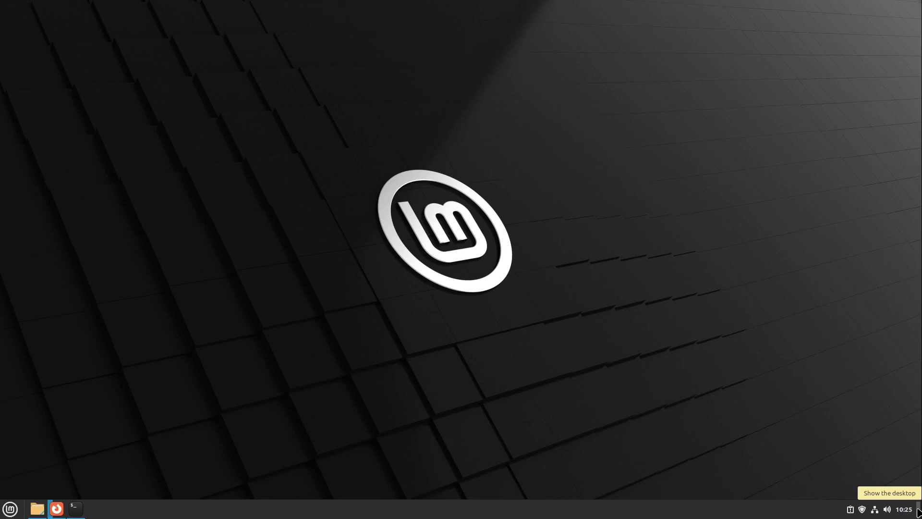
click(918, 513)
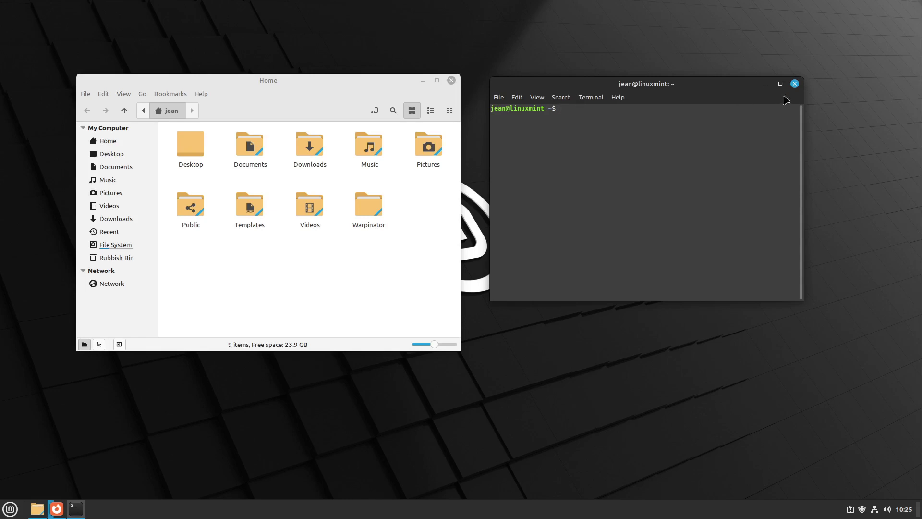
click(795, 84)
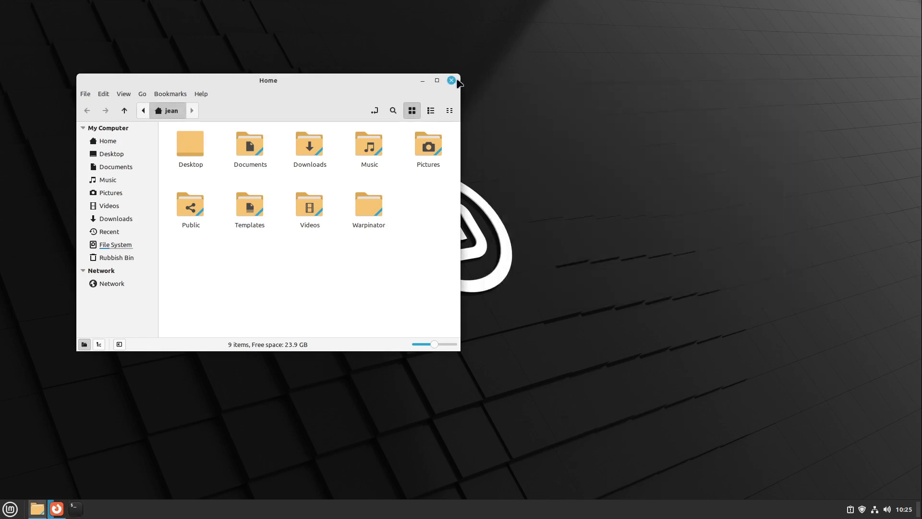
click(452, 80)
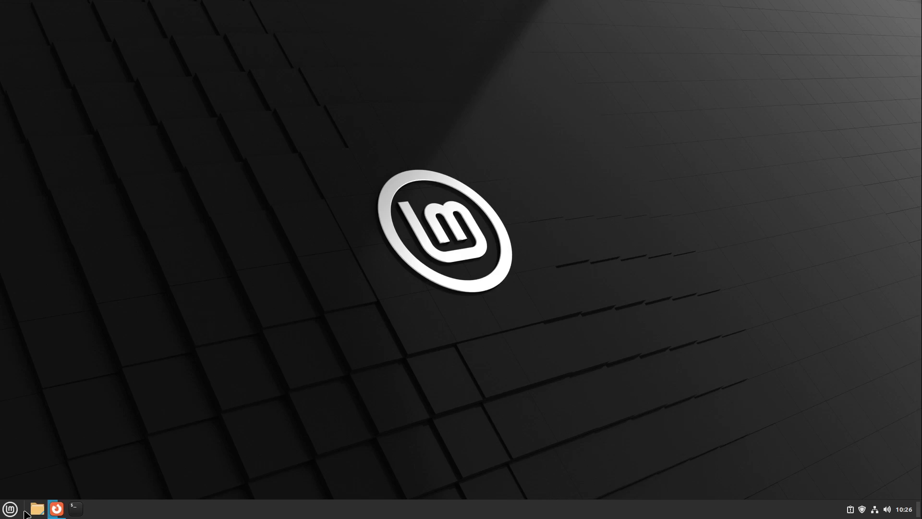
Reopen Home, select the Downloads, Music, Videos and Warpinator folders, then close it
click(37, 508)
drag(387, 263, 298, 143)
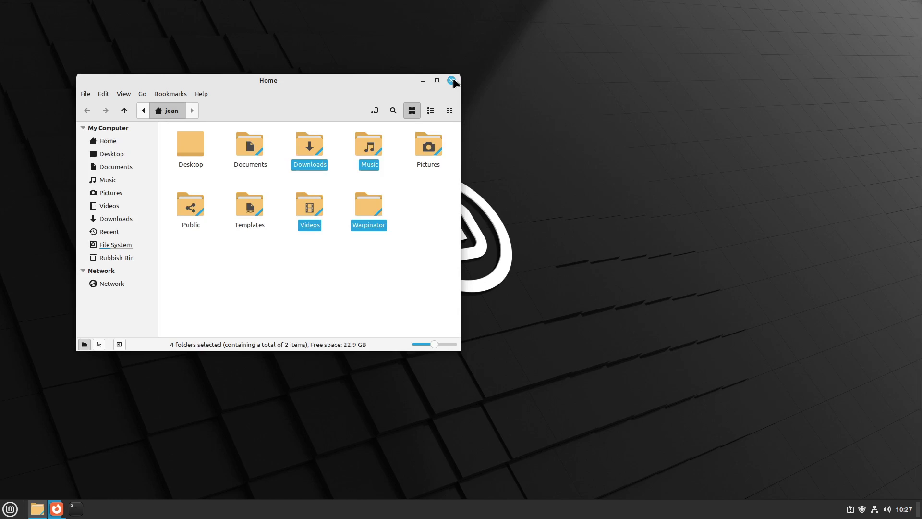
click(452, 80)
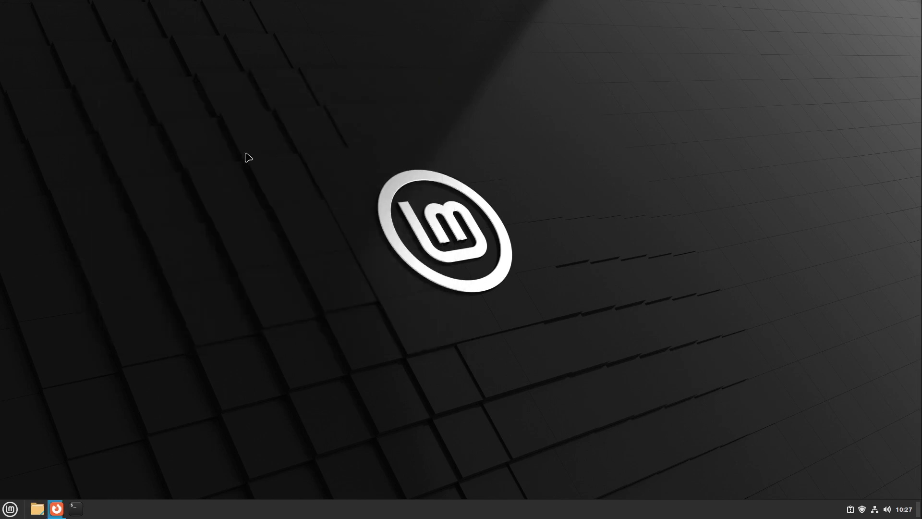
right_click(246, 155)
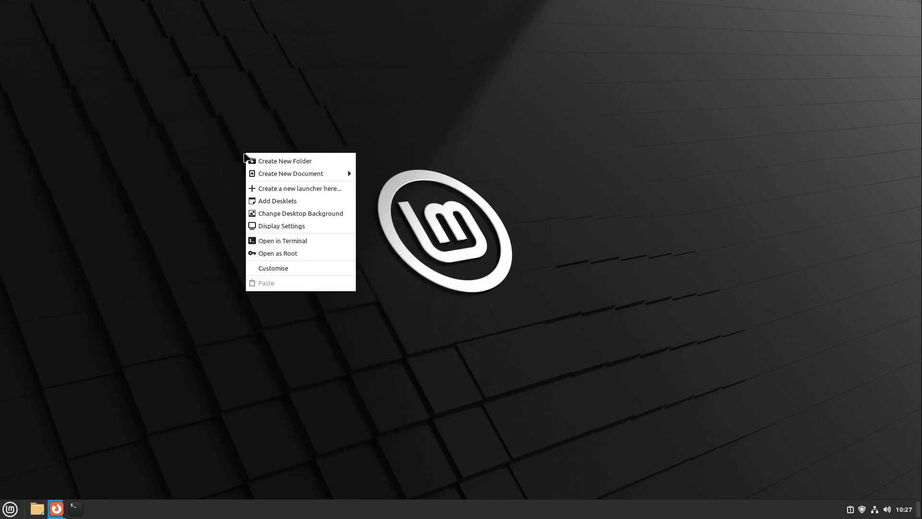
click(193, 155)
right_click(231, 162)
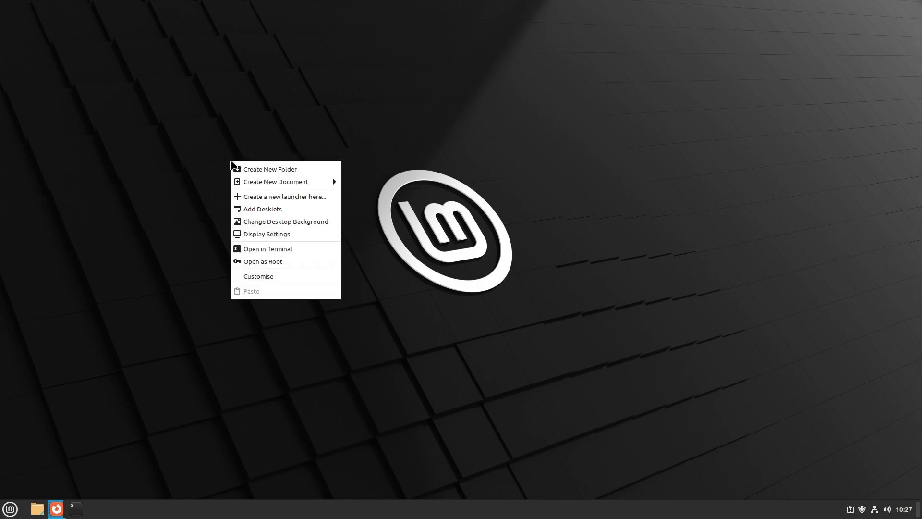
click(267, 235)
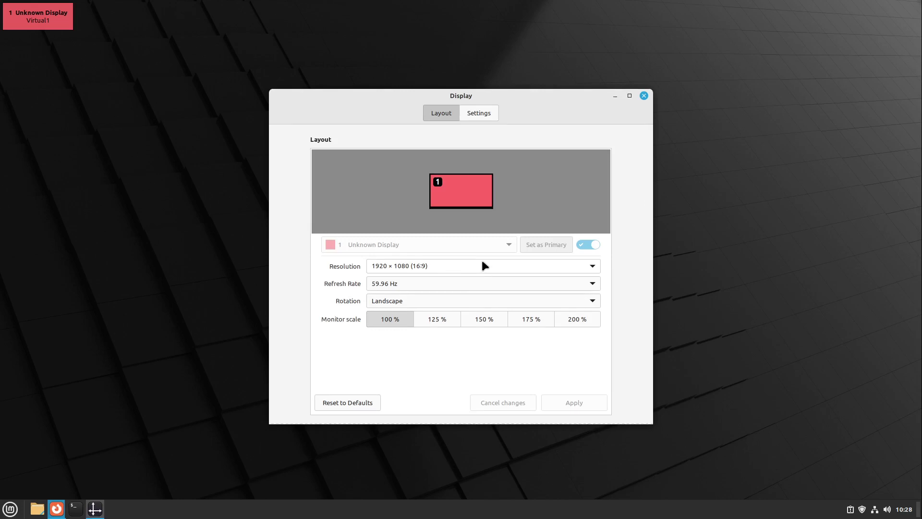
click(644, 96)
right_click(303, 195)
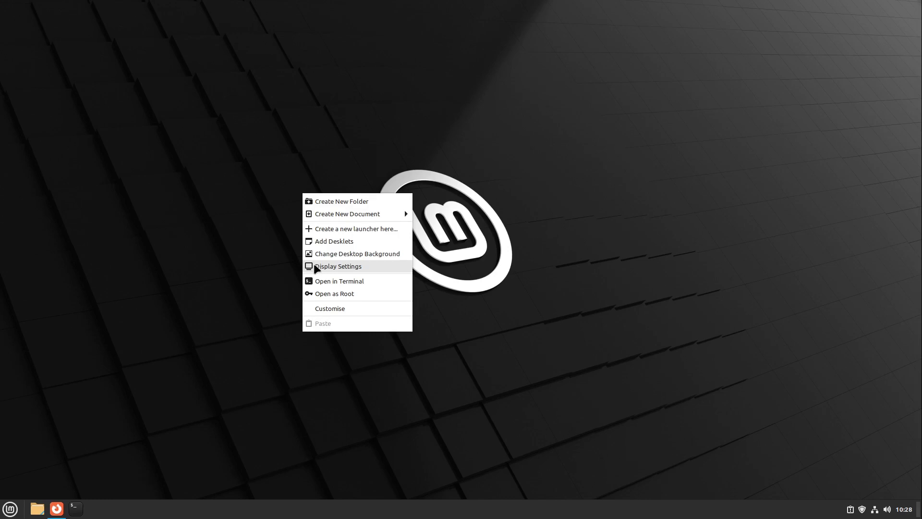
click(315, 264)
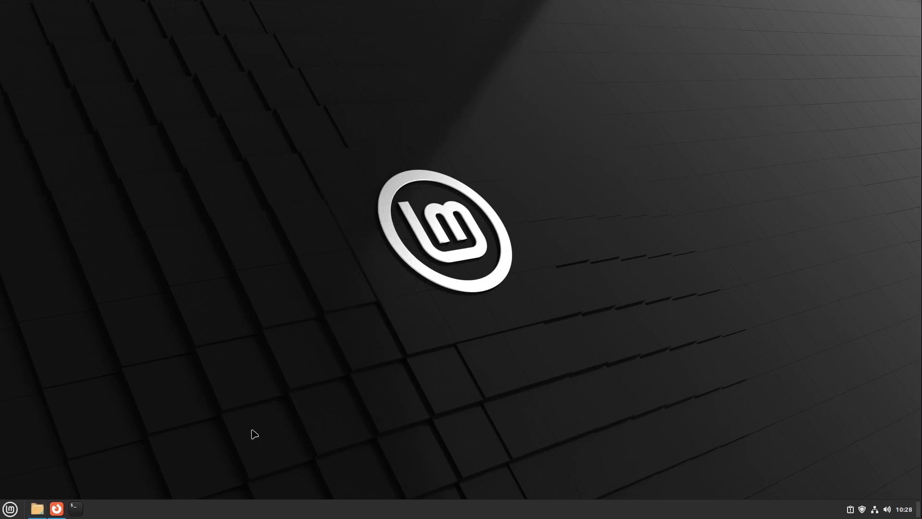
Open Downloads maximized and choose Verify on linuxmint-21.1-xfce-64bit.iso
double_click(307, 149)
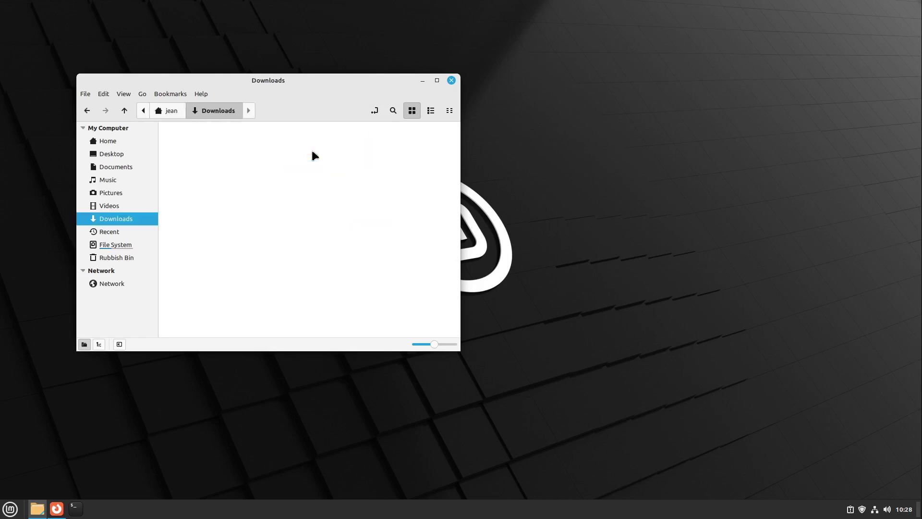
double_click(310, 88)
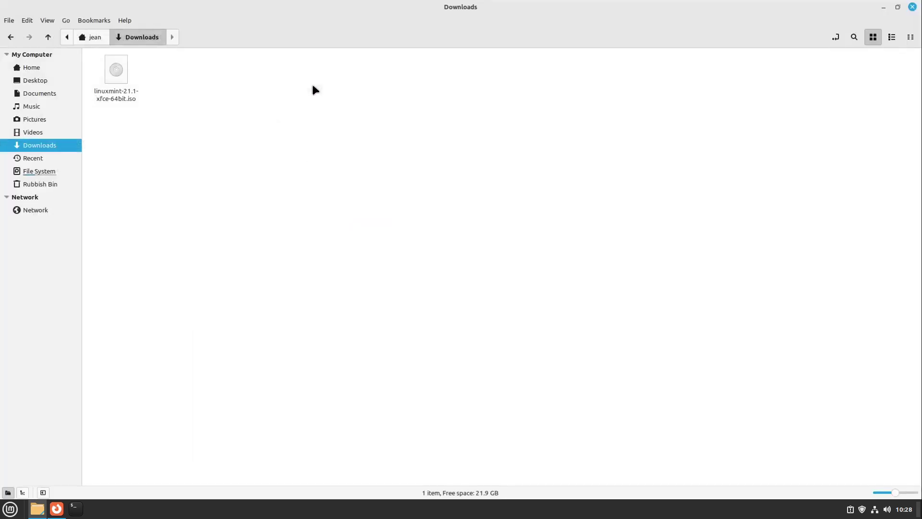
right_click(115, 70)
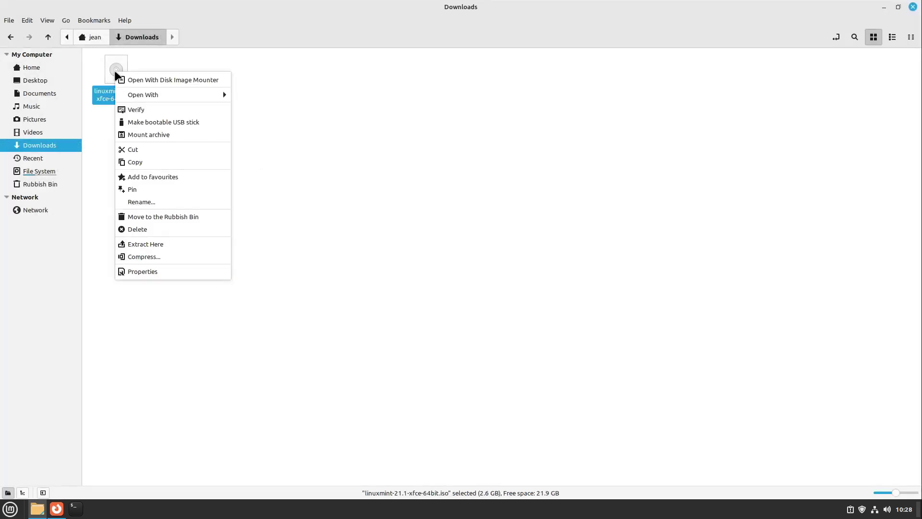
click(159, 112)
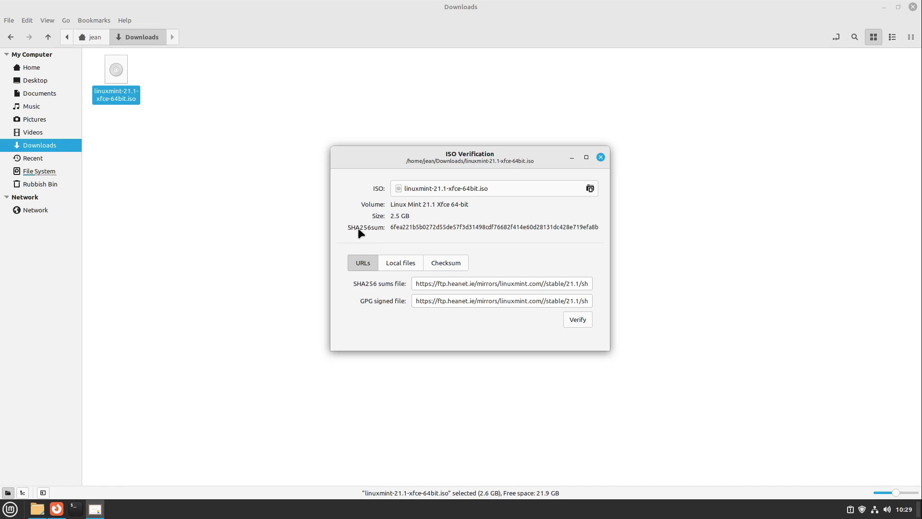
Run verification with the default URLs and return from the resulting error
double_click(428, 234)
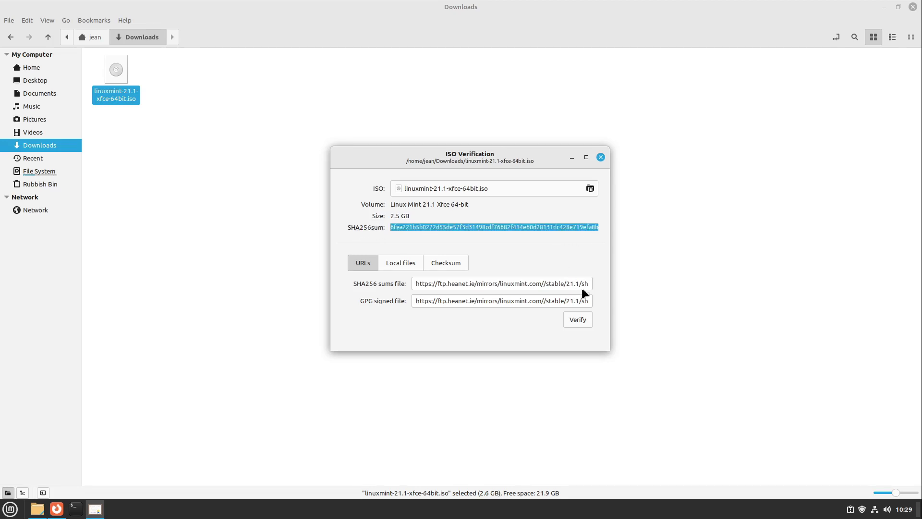
click(578, 319)
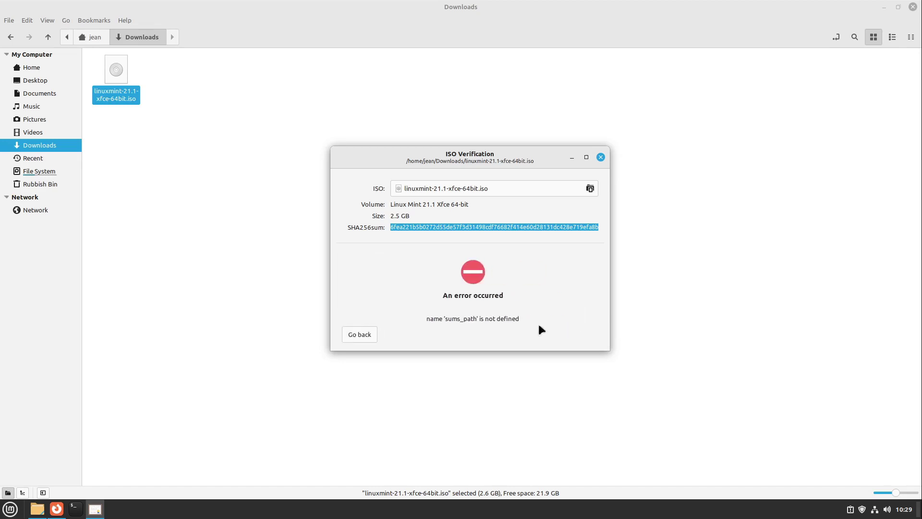
click(352, 327)
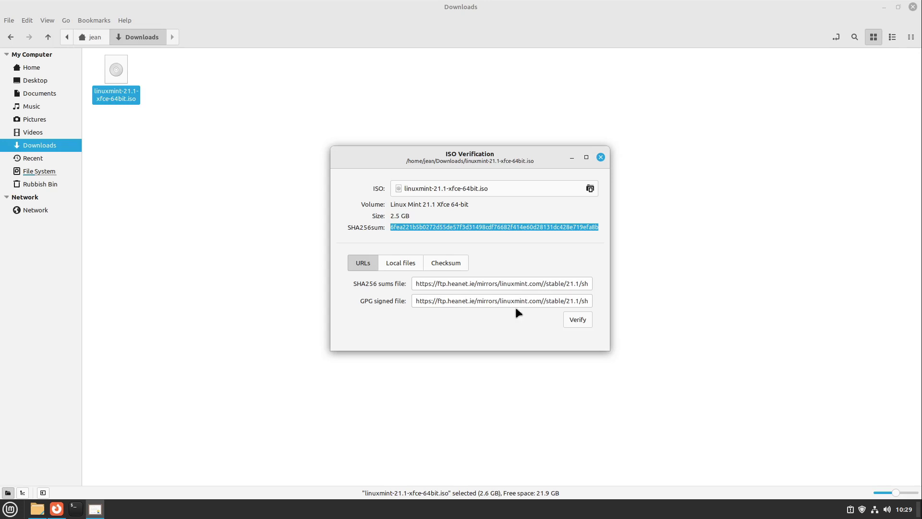
Remove the doubled slash from both SHA256 and GPG URLs and verify again successfully
click(545, 283)
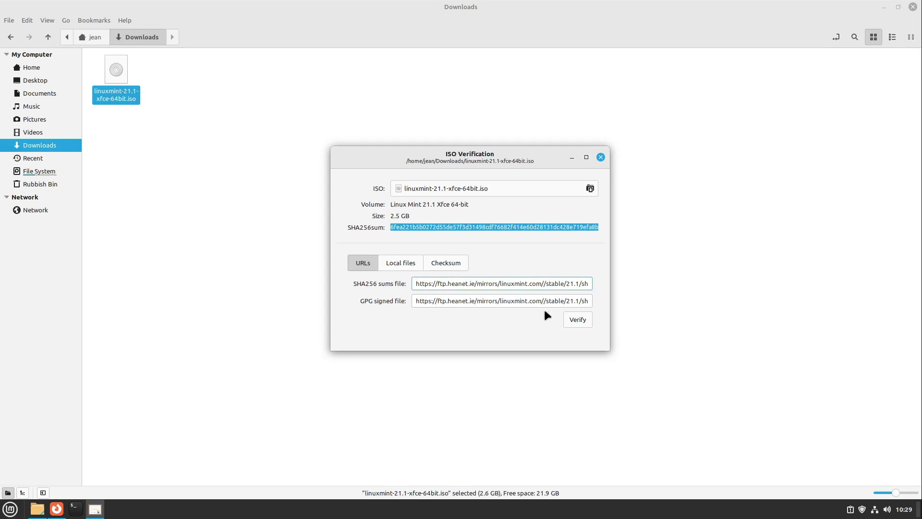
key(BackSpace)
click(540, 301)
key(BackSpace)
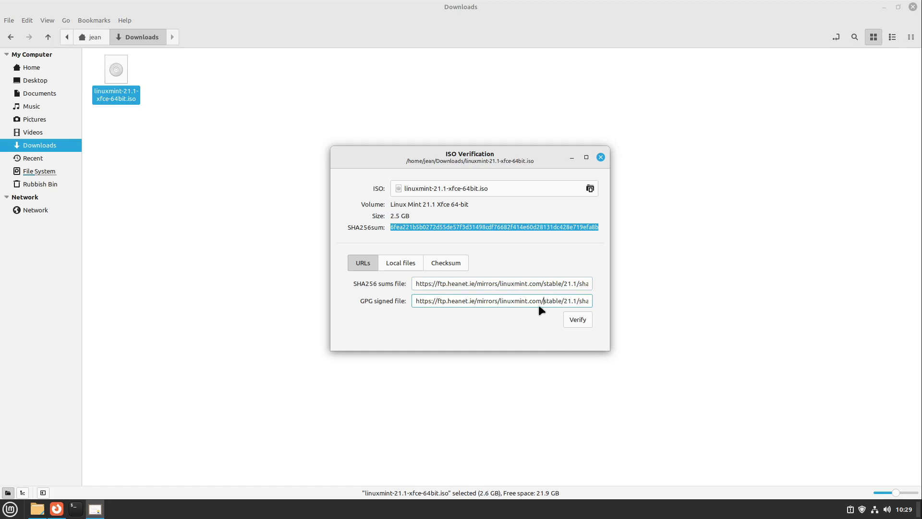
text(/)
click(543, 284)
text(/)
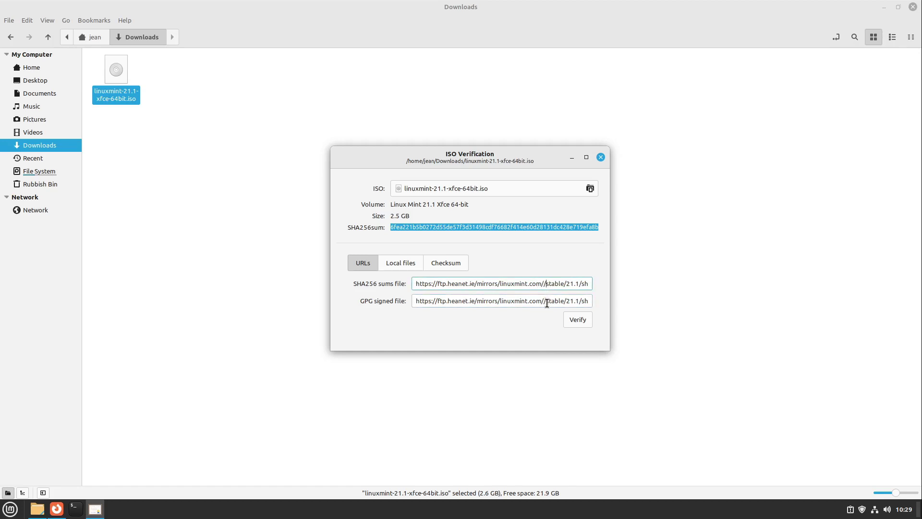
key(BackSpace)
click(546, 301)
key(BackSpace)
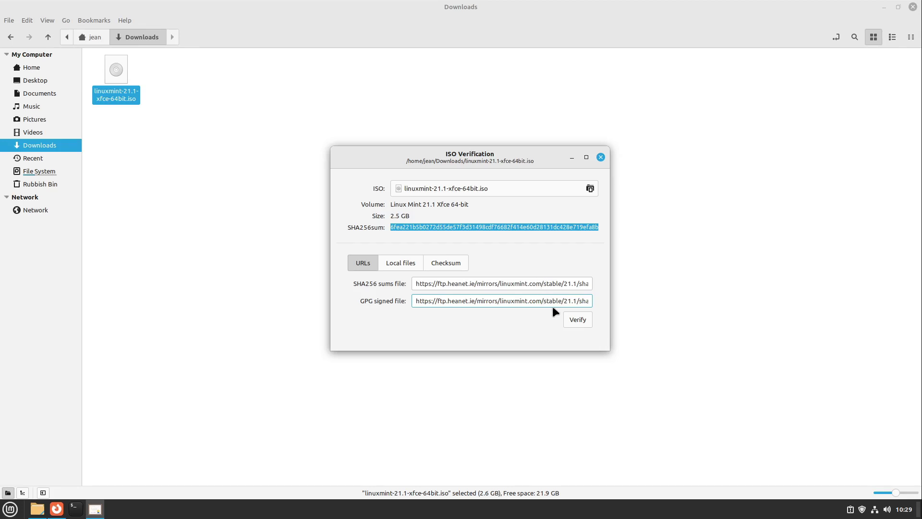
click(578, 317)
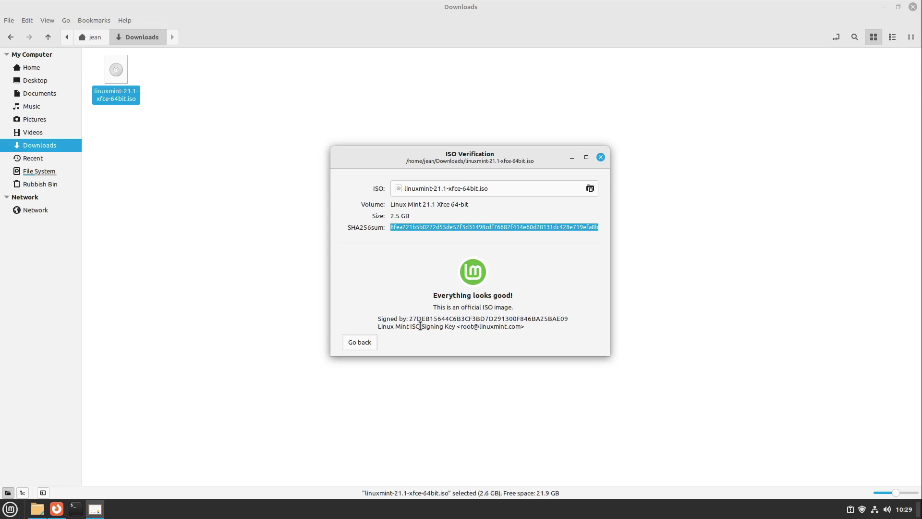
click(368, 342)
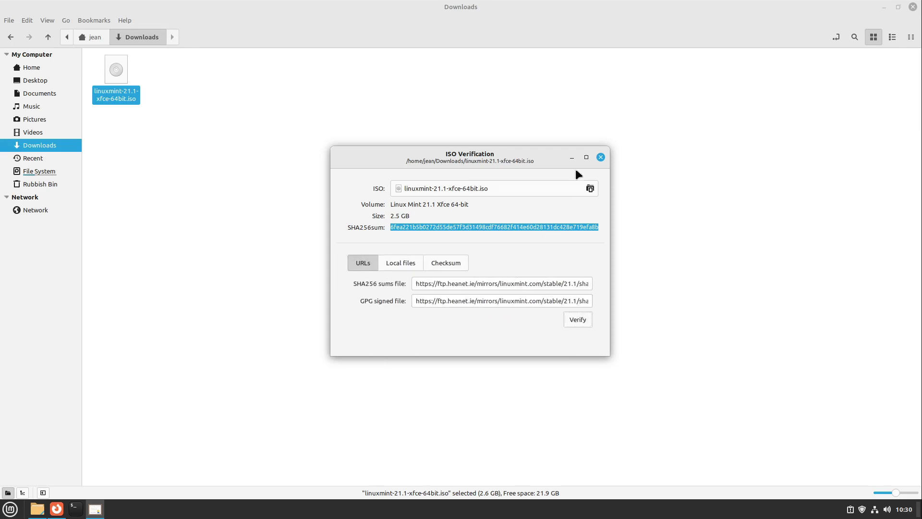
Close ISO Verification and open the ISO in the USB Image Writer
click(599, 157)
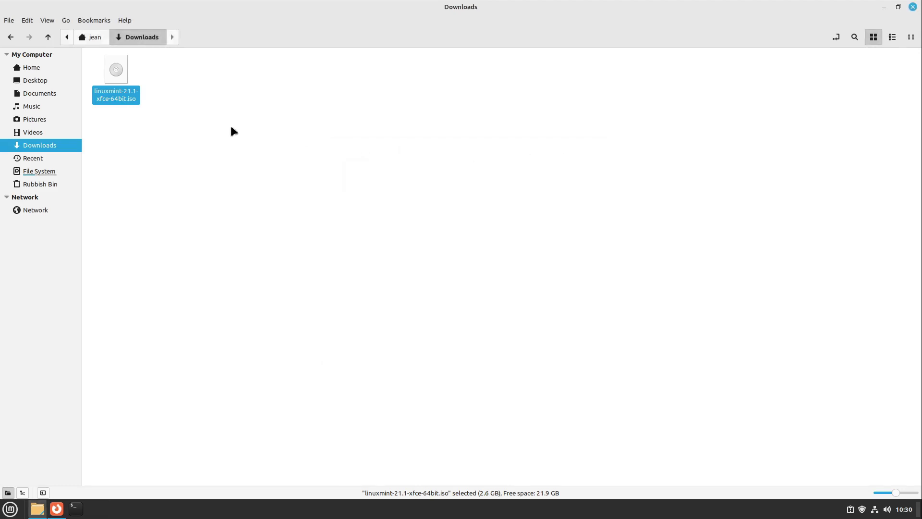
right_click(115, 86)
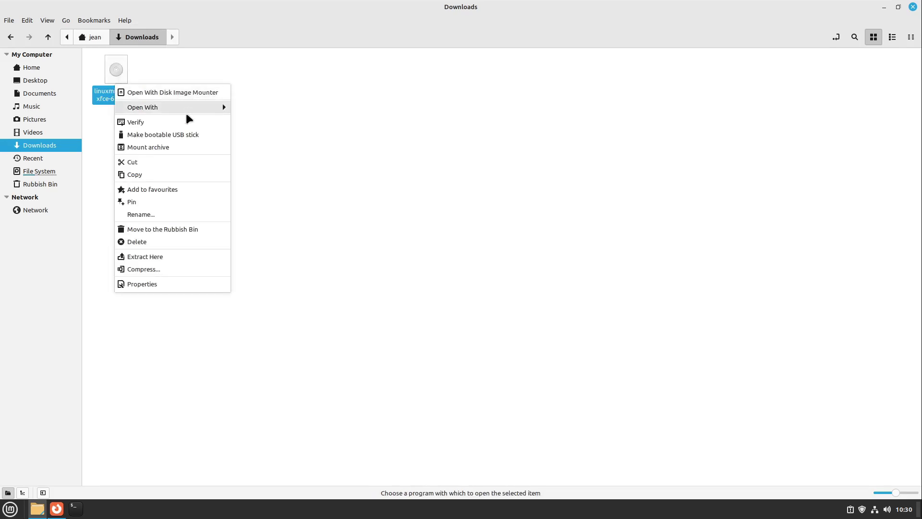
click(187, 136)
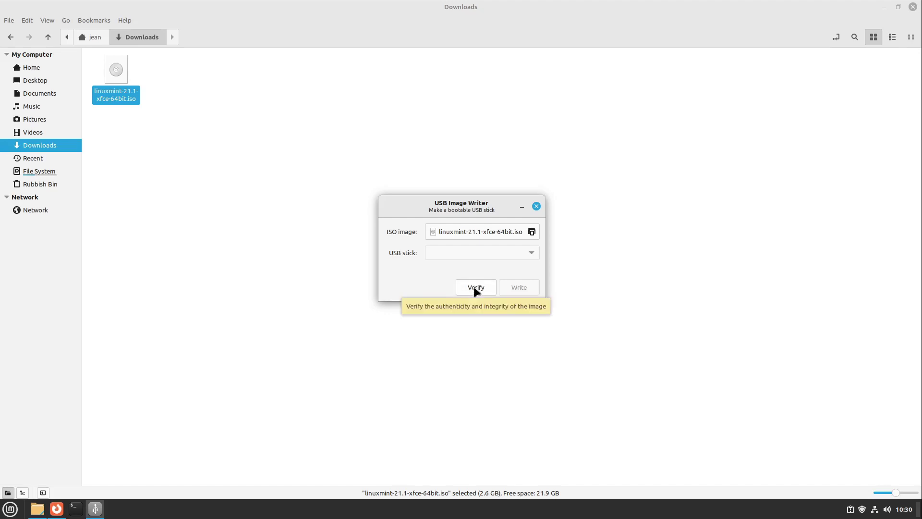
From the writer, open verification, view the Local files and Checksum tabs, then close it
click(474, 286)
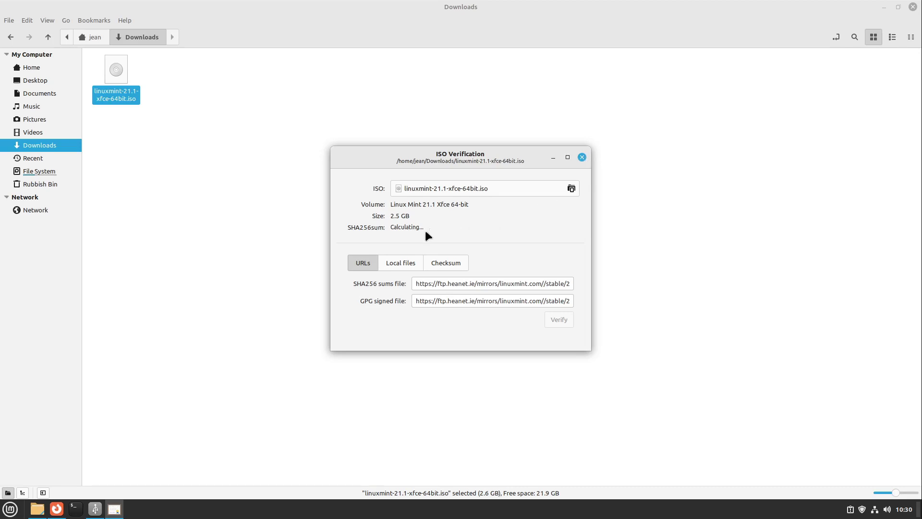
click(389, 263)
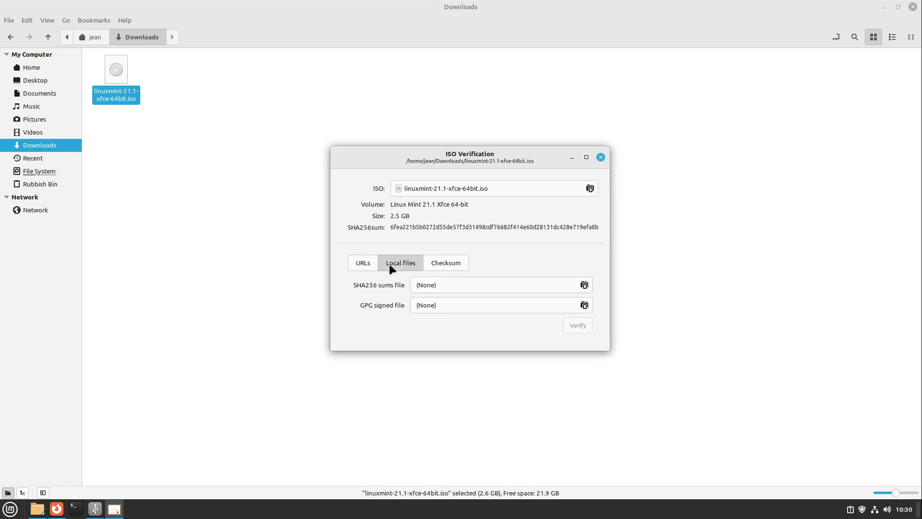
click(449, 264)
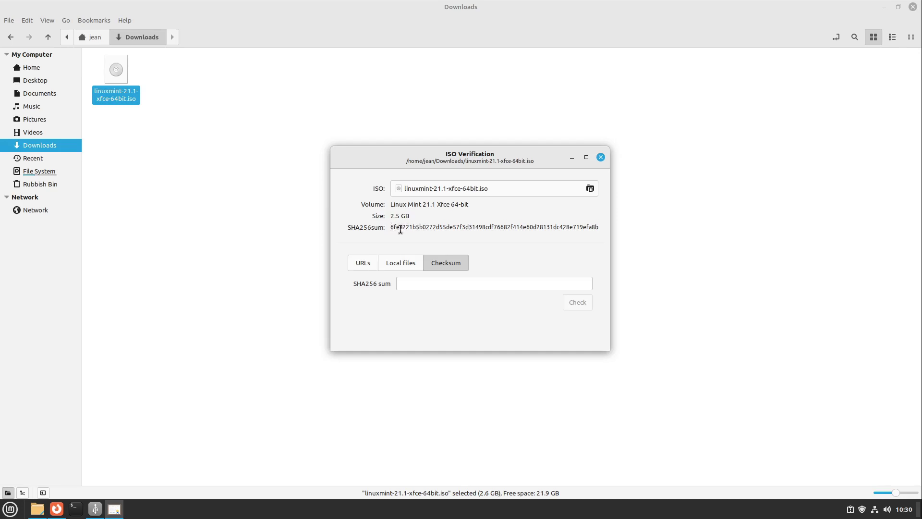
click(601, 158)
Close the image writer and Downloads, then launch Software Sources and enter the admin password
click(536, 206)
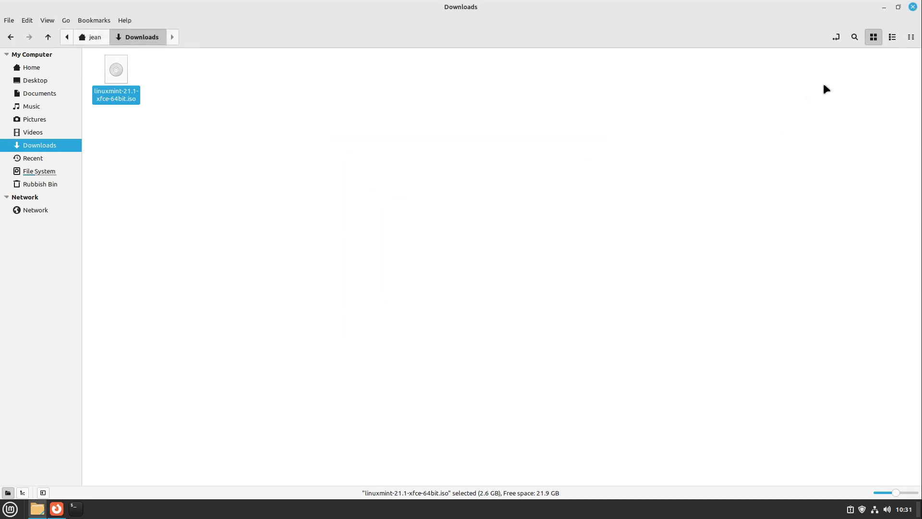
click(913, 6)
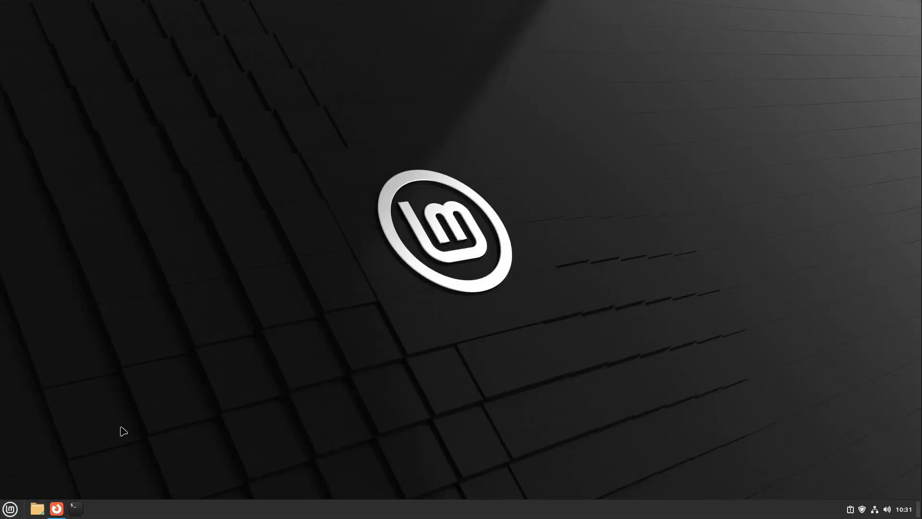
click(10, 511)
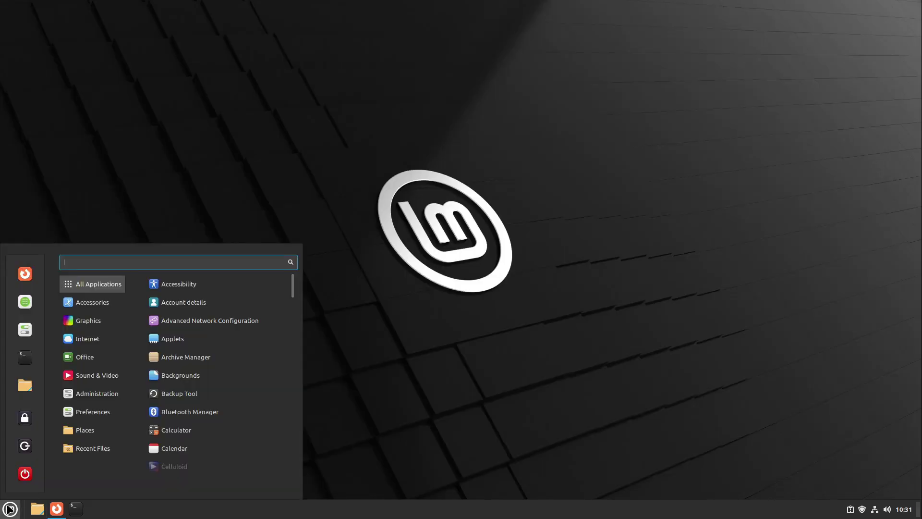
text(ppal)
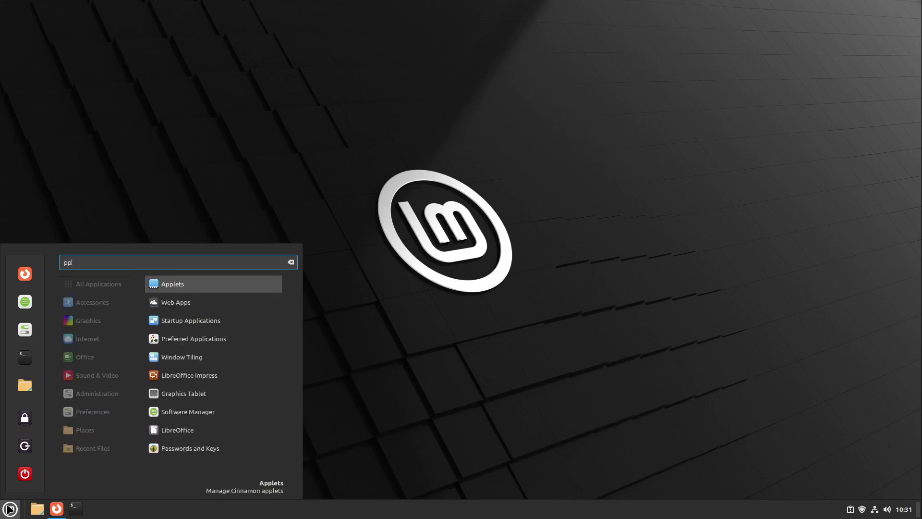
click(192, 302)
text(••••)
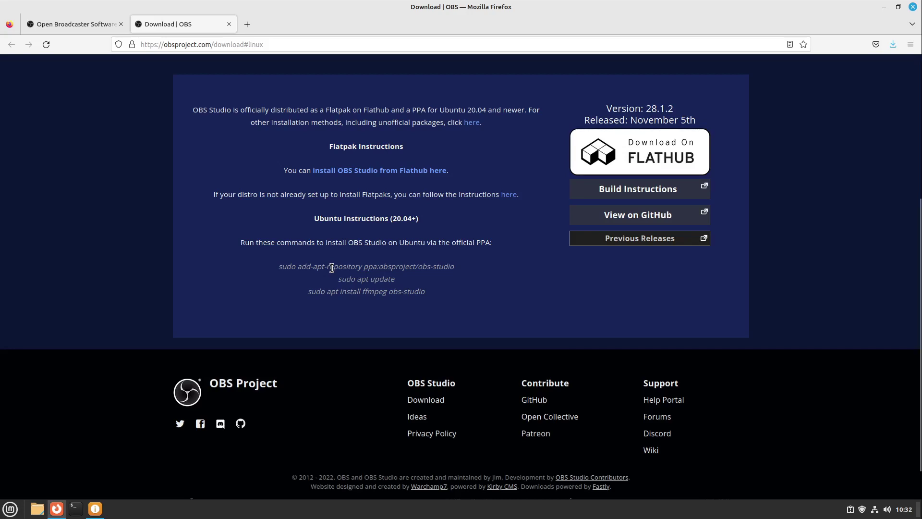
Copy the PPA name ppa:obsproject/obs-studio from Firefox's OBS download page
drag(364, 267, 454, 267)
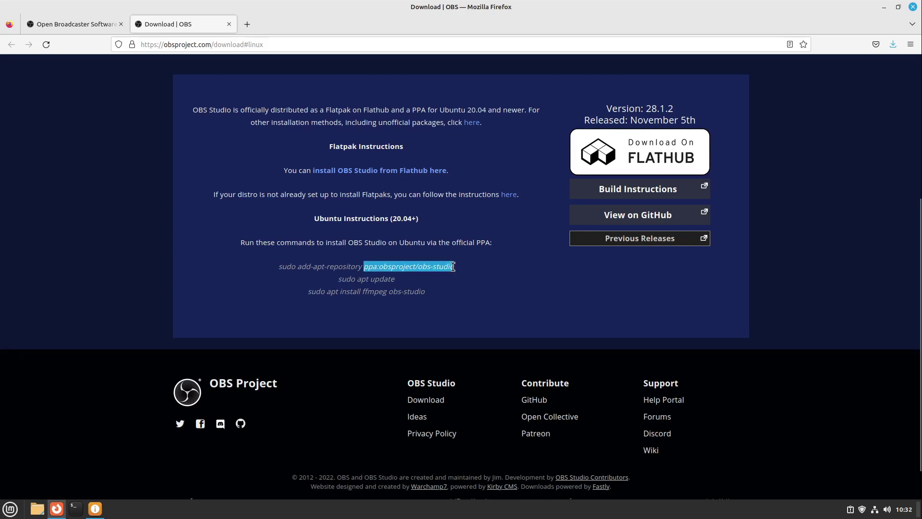
right_click(387, 267)
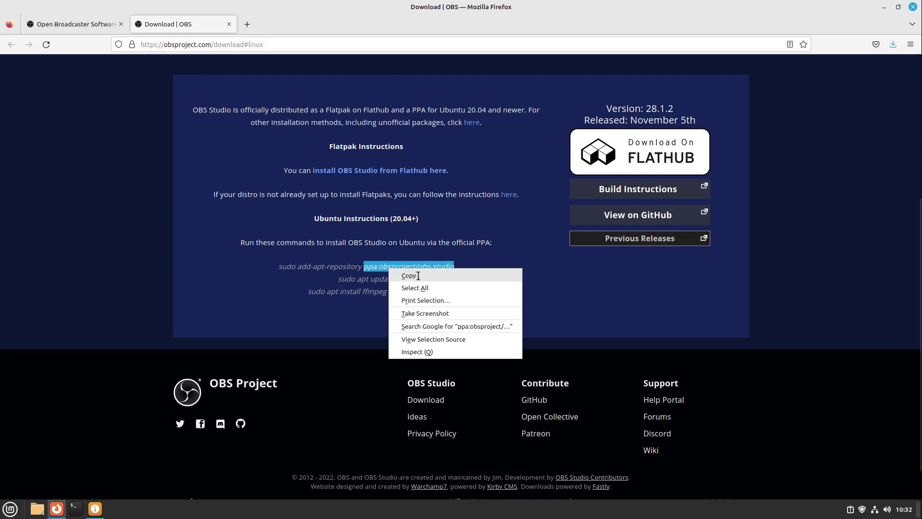
click(409, 274)
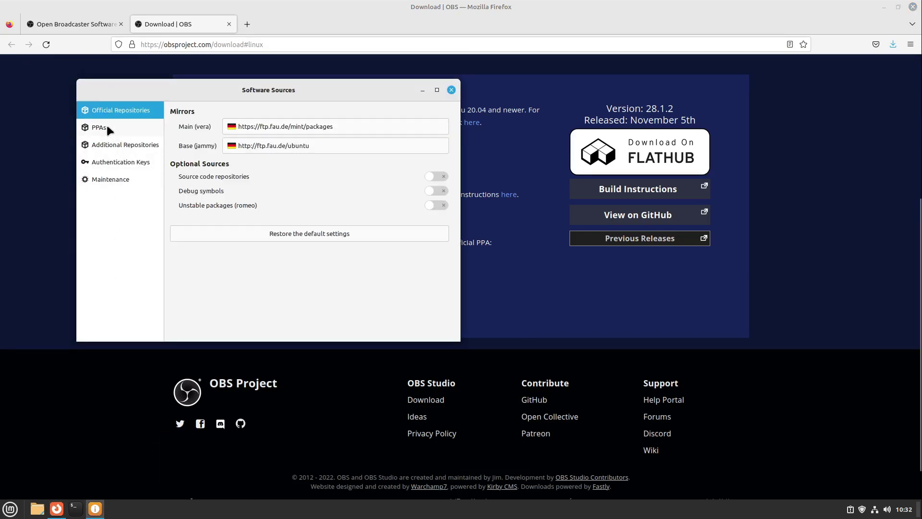
Paste ppa:obsproject/obs-studio into a new PPA under PPAs, accept it, and update the APT cache
click(107, 126)
drag(254, 93, 444, 147)
click(450, 380)
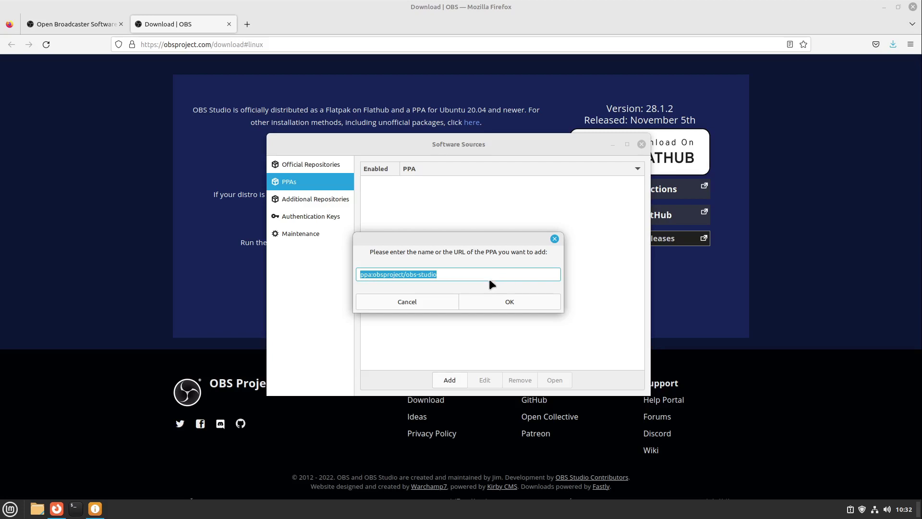
click(494, 301)
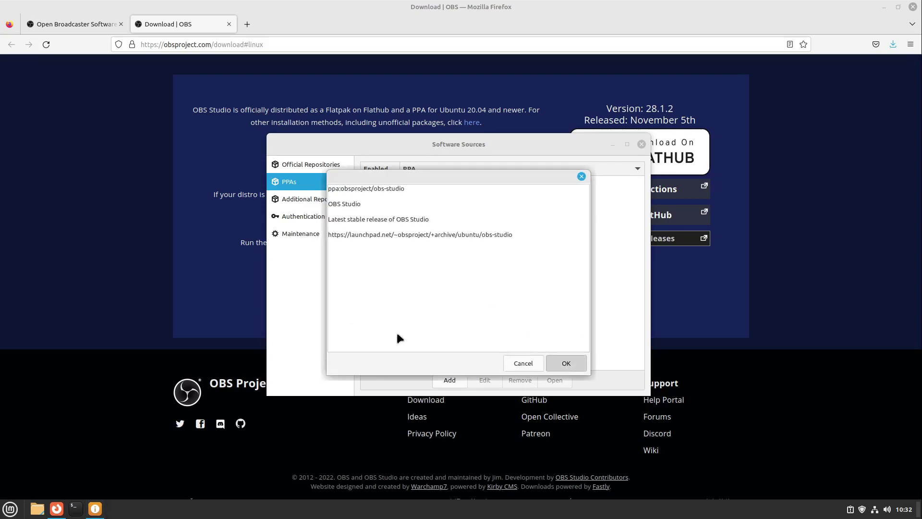
key(Return)
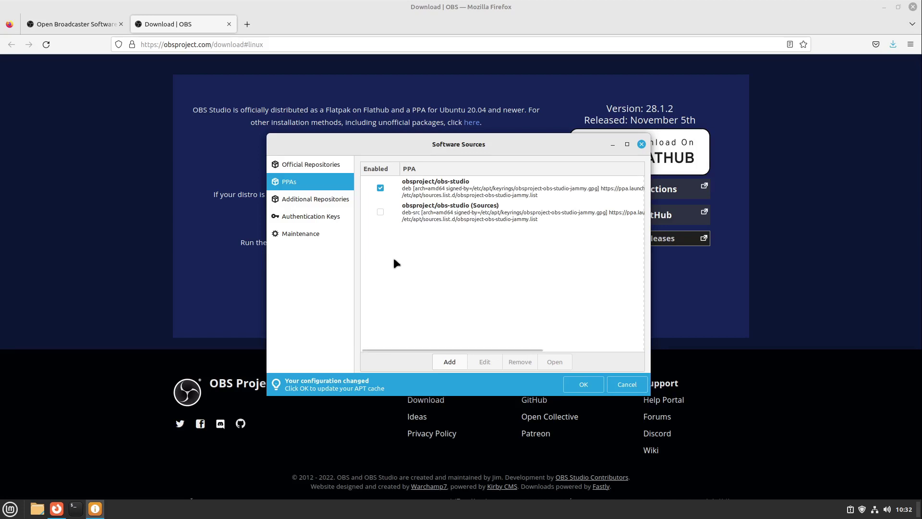
click(582, 385)
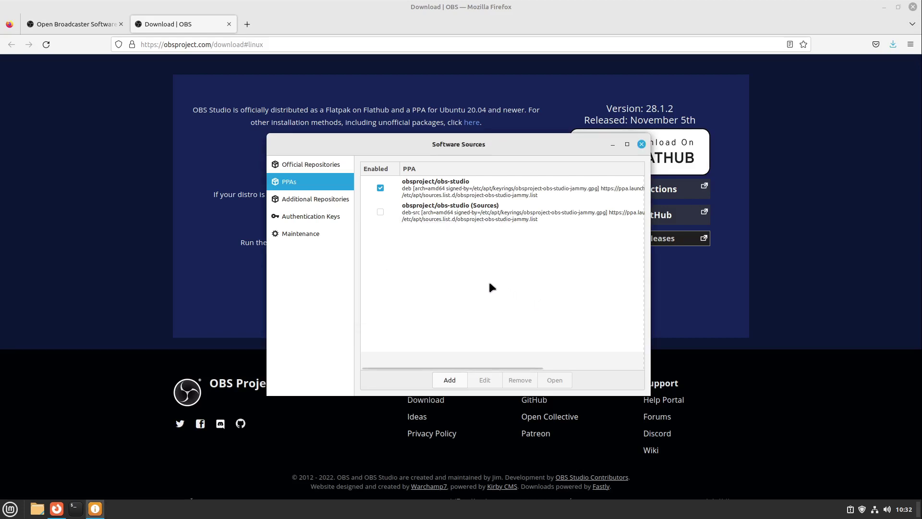
key(ctrl+alt+t)
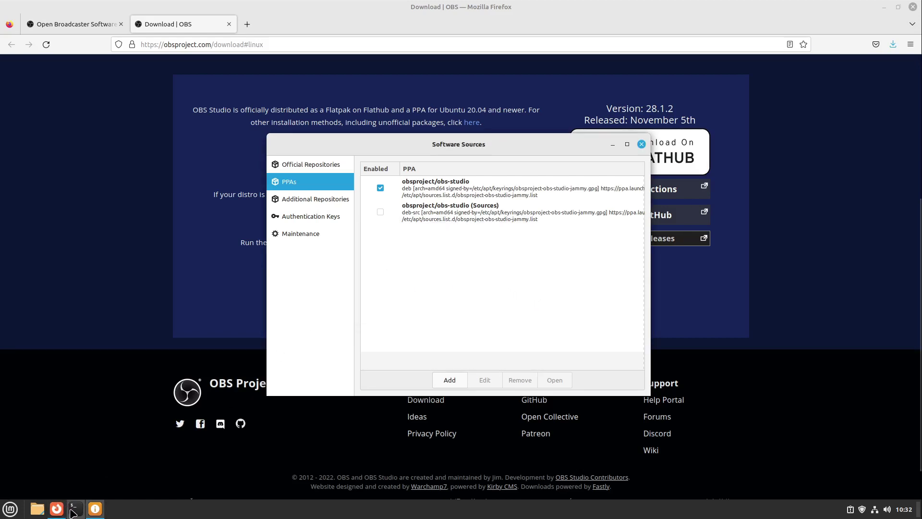
Enlarge the terminal font and run sudo apt update with the administrator password
drag(171, 20, 547, 198)
key(ctrl+plus)
key(ctrl+plus)
key(ctrl+plus)
text(sudo apt update)
key(Return)
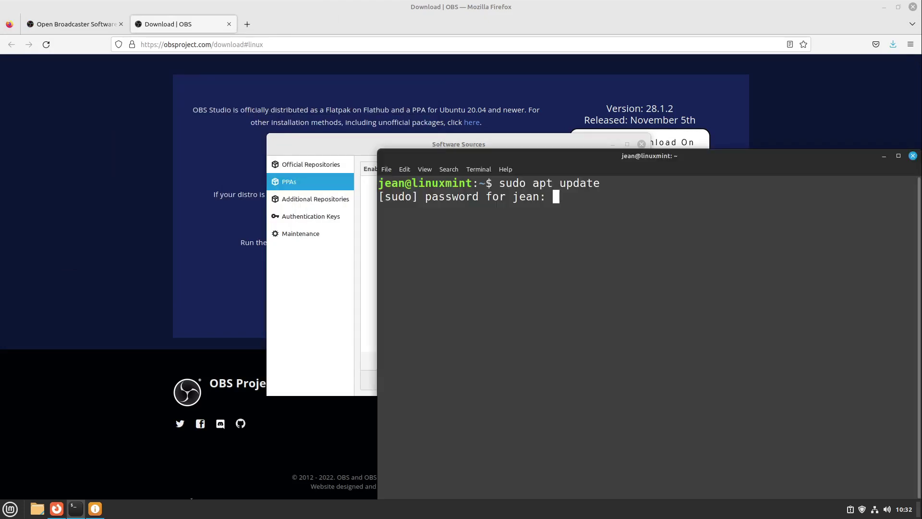
text(********)
key(Return)
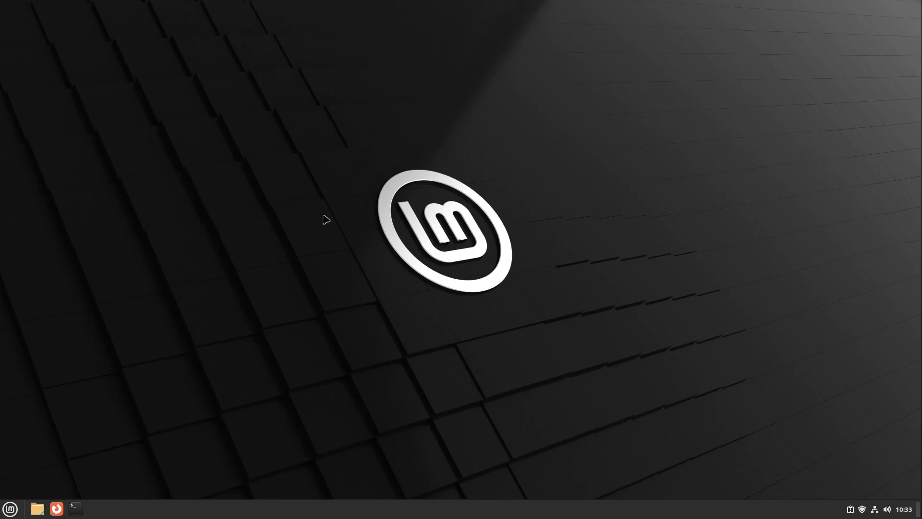
Open Change Desktop Background and pick the Switzerland wallpaper from the Vera collection
right_click(247, 155)
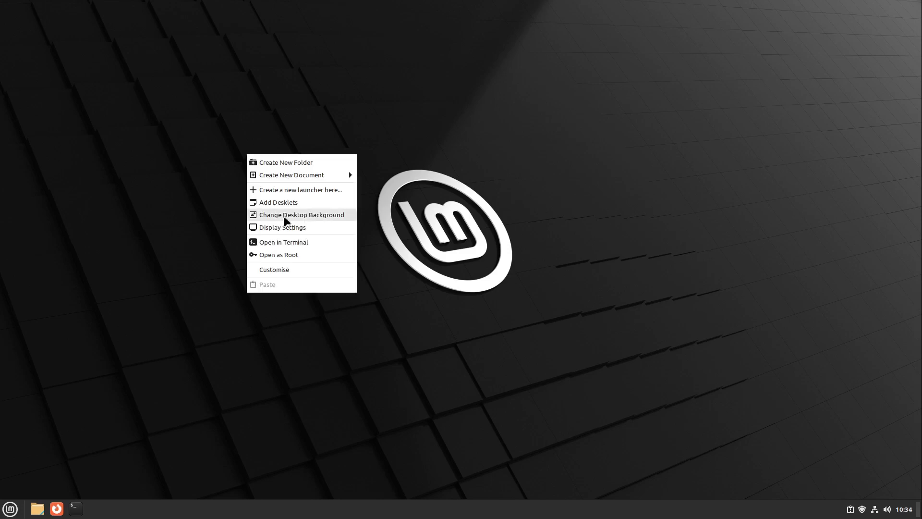
click(285, 217)
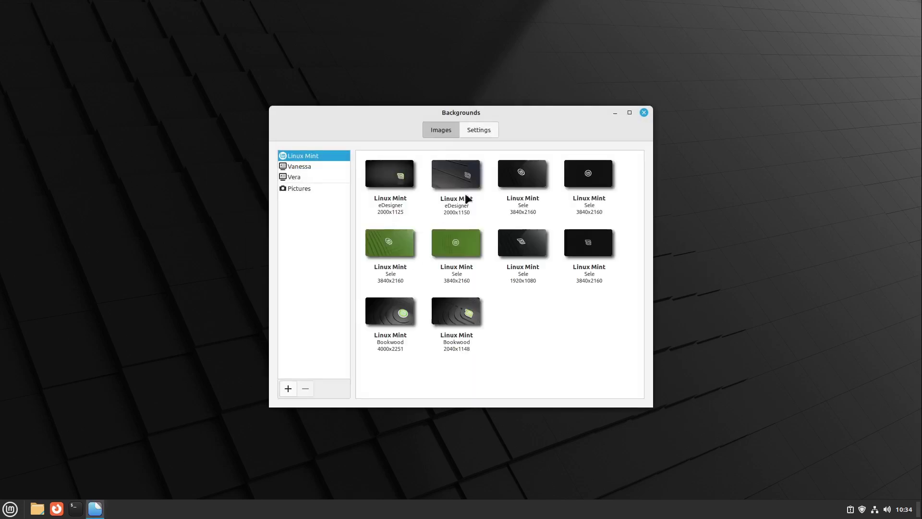
click(309, 178)
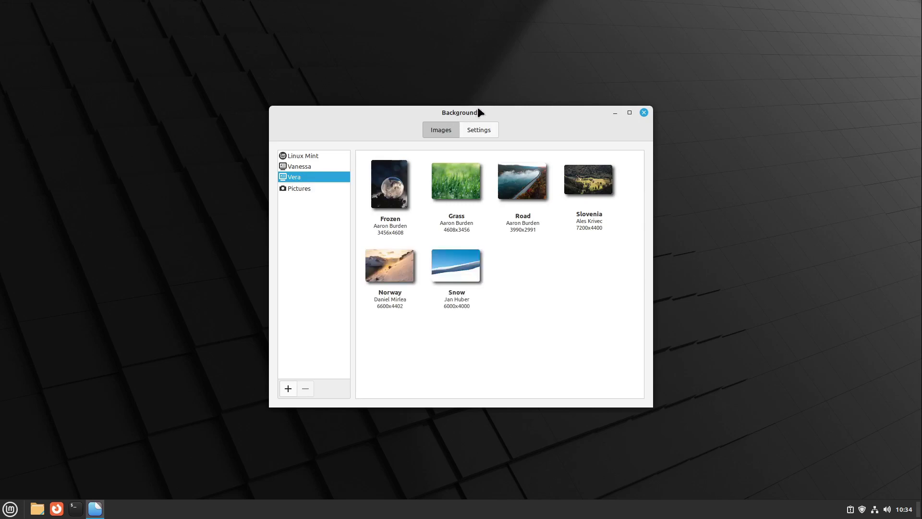
click(520, 270)
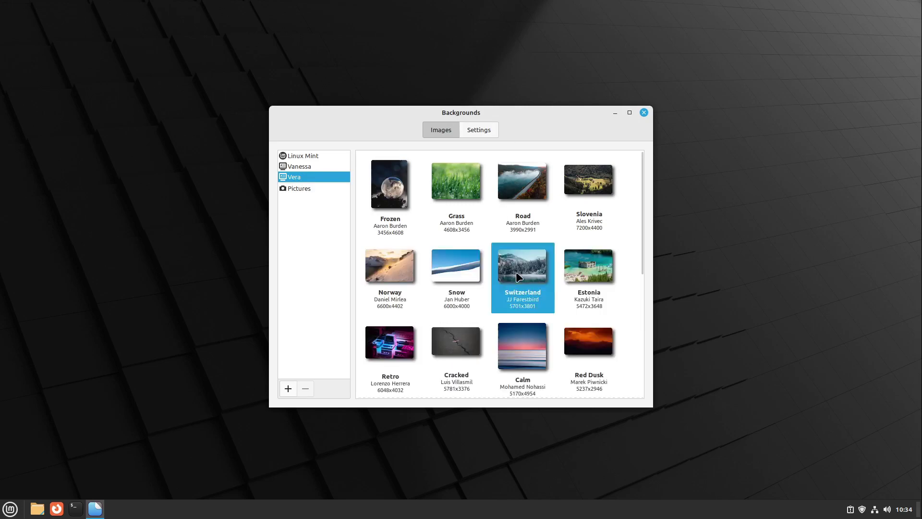
Try the ski slope, Computer Art and Germany wallpapers, settle on the sunset snow slope, and close Backgrounds
drag(534, 115, 553, 486)
scroll(520, 324, down, 3)
click(520, 324)
scroll(528, 319, up, 2)
click(582, 442)
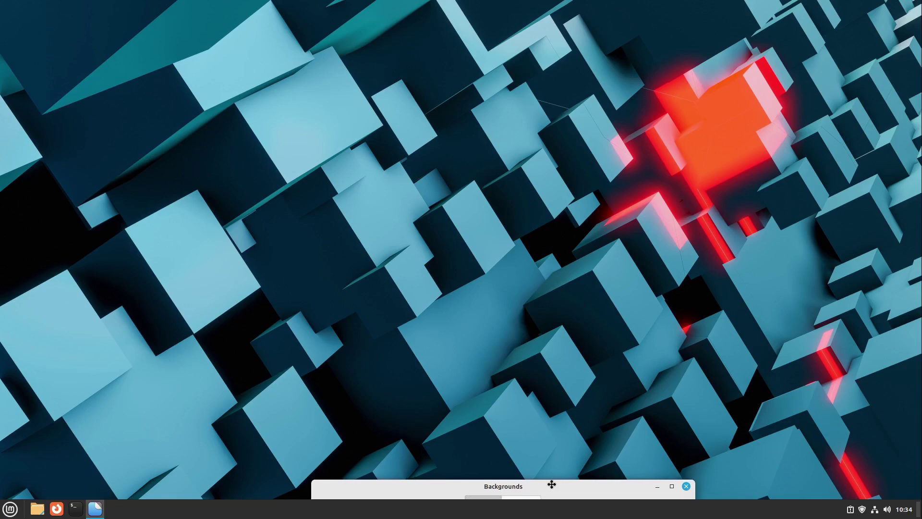
drag(554, 486, 566, 458)
key(Up)
key(Left)
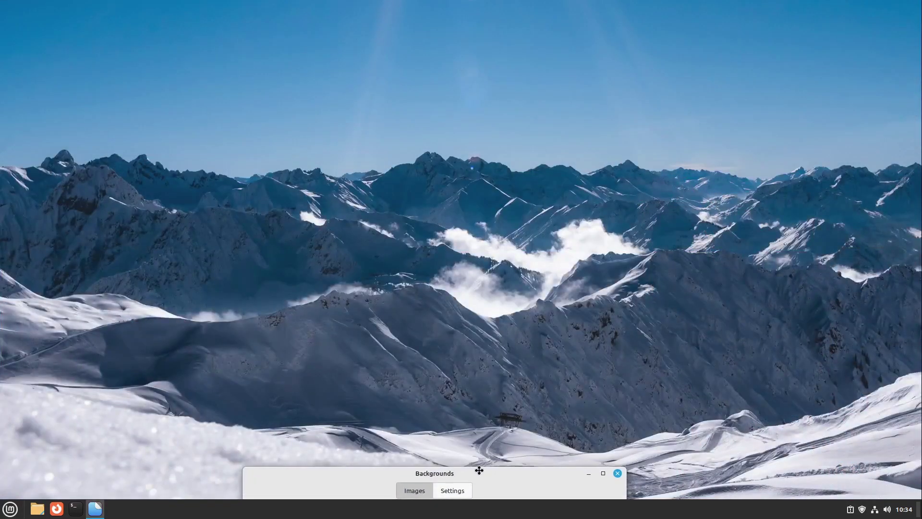
key(Right)
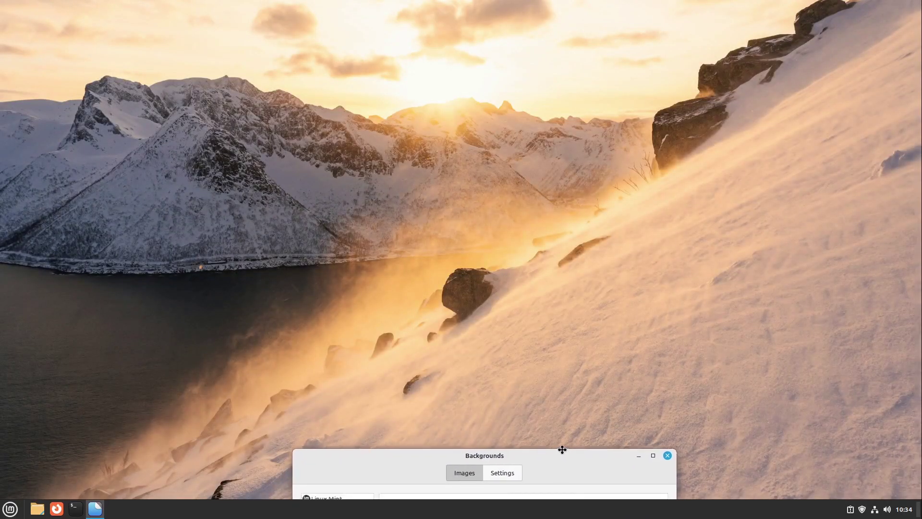
key(alt+F4)
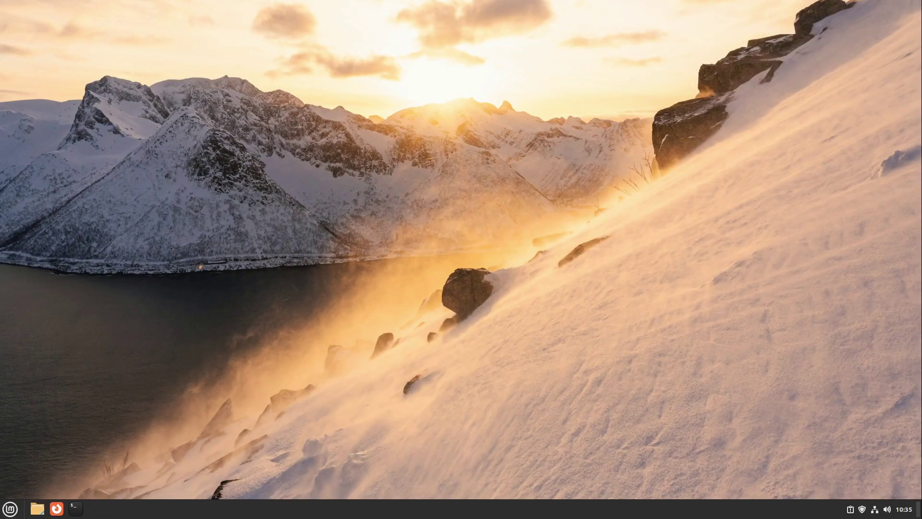